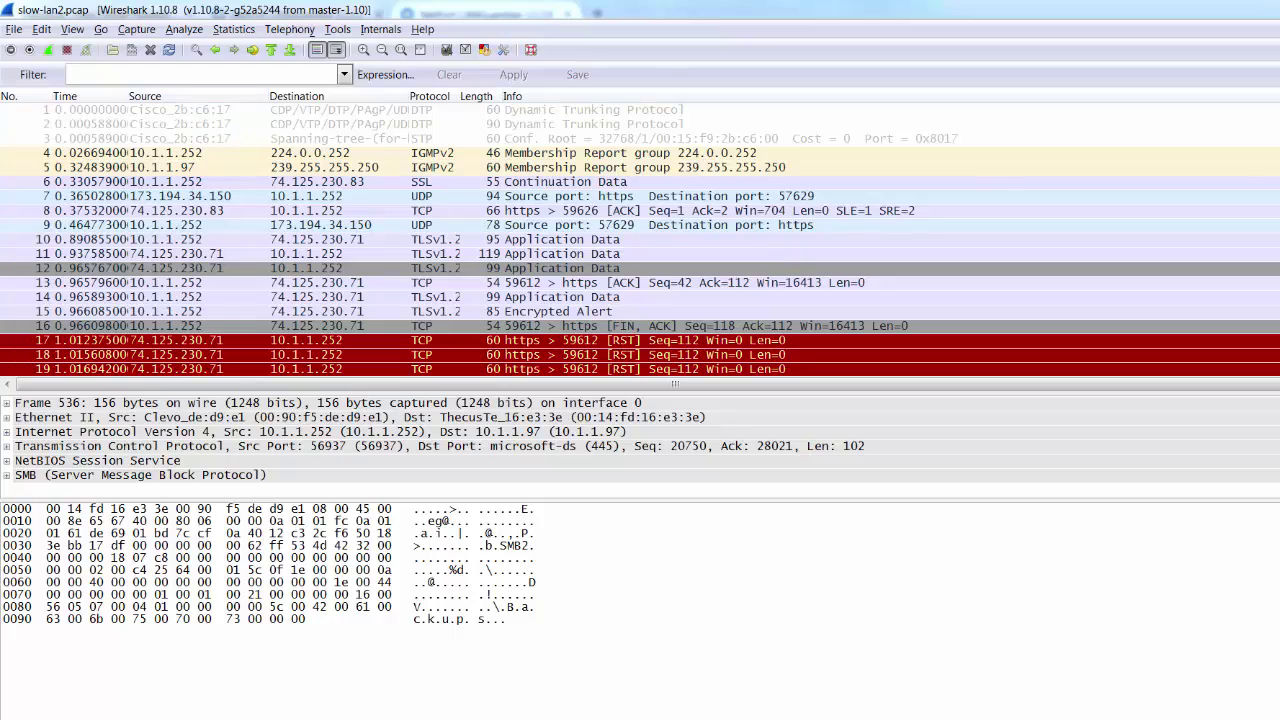
- Examine the packet list of the slow-lan2.pcap capture, looking over the protocols, addresses and packet info
scroll(640, 238, "down", 20)
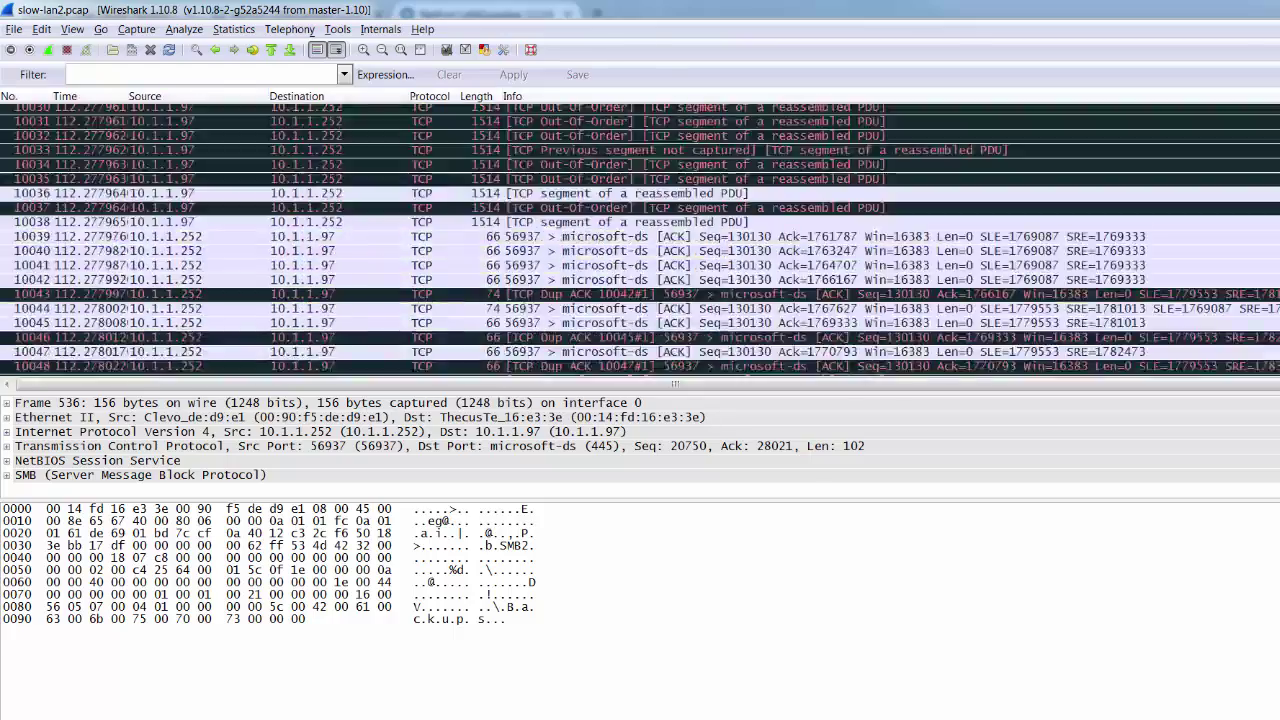
scroll(640, 238, "down", 20)
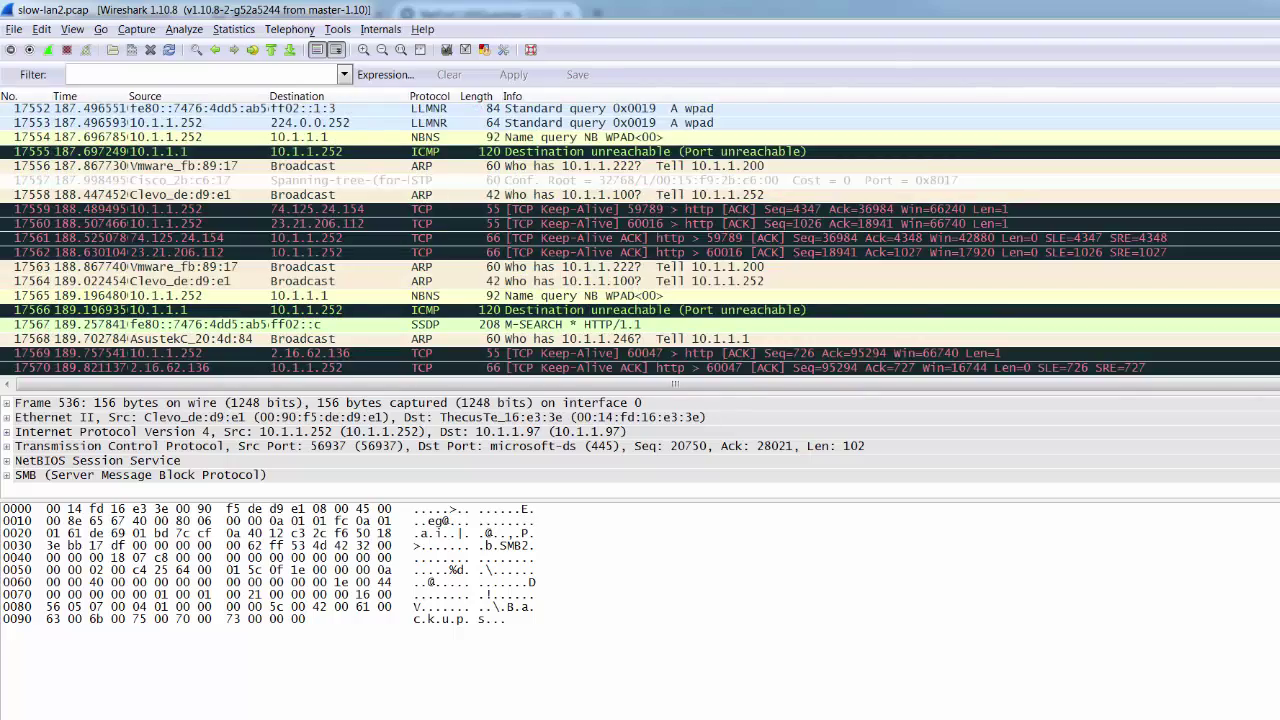
scroll(640, 238, "up", 20)
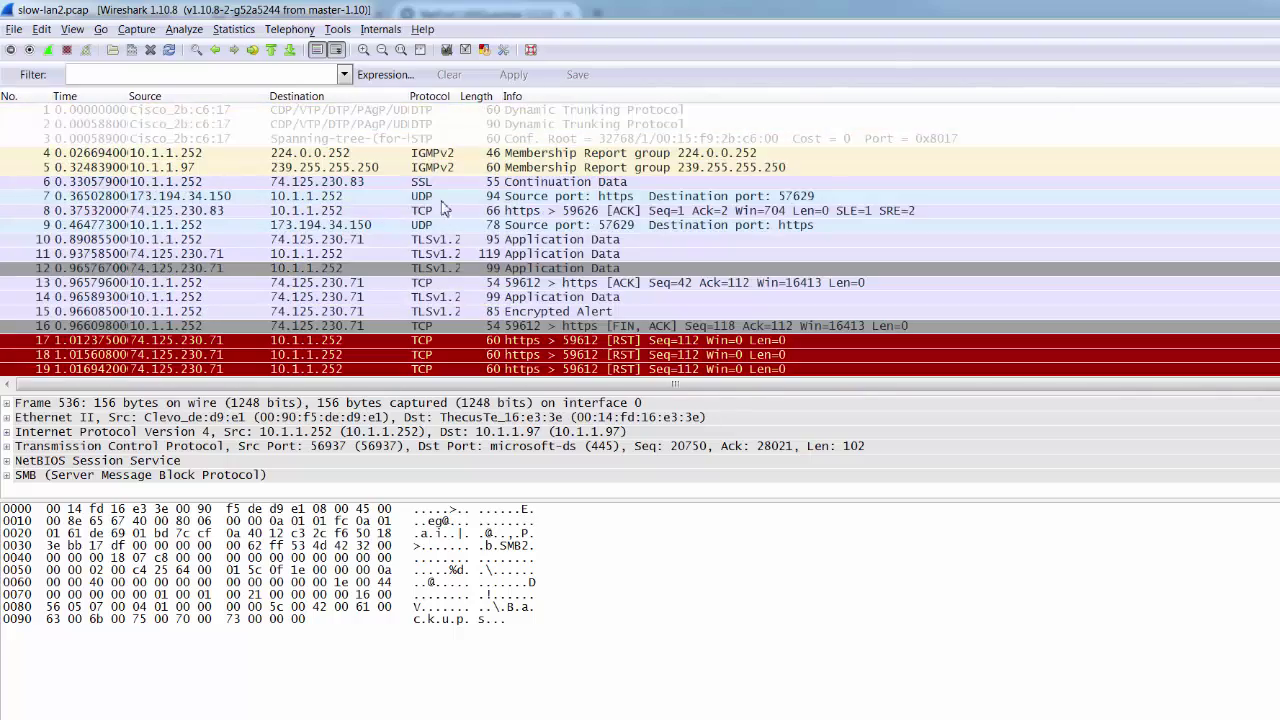
scroll(505, 248, "down", 20)
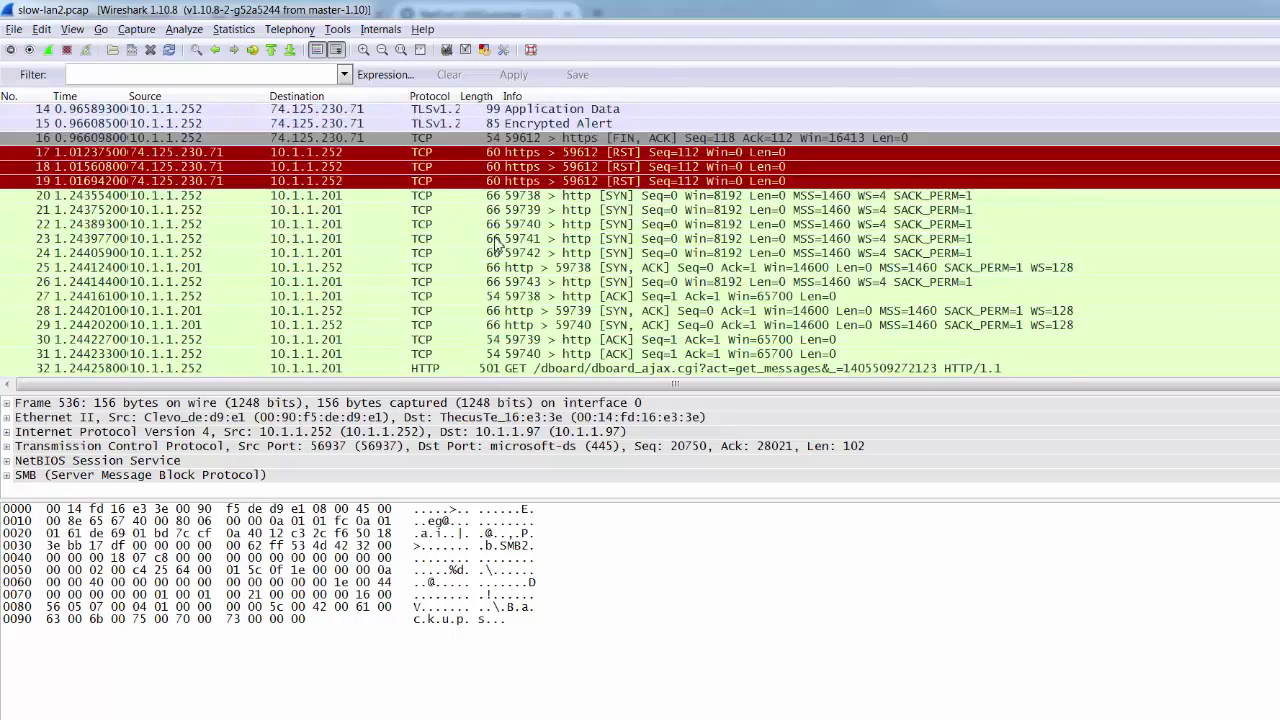
scroll(487, 255, "down", 20)
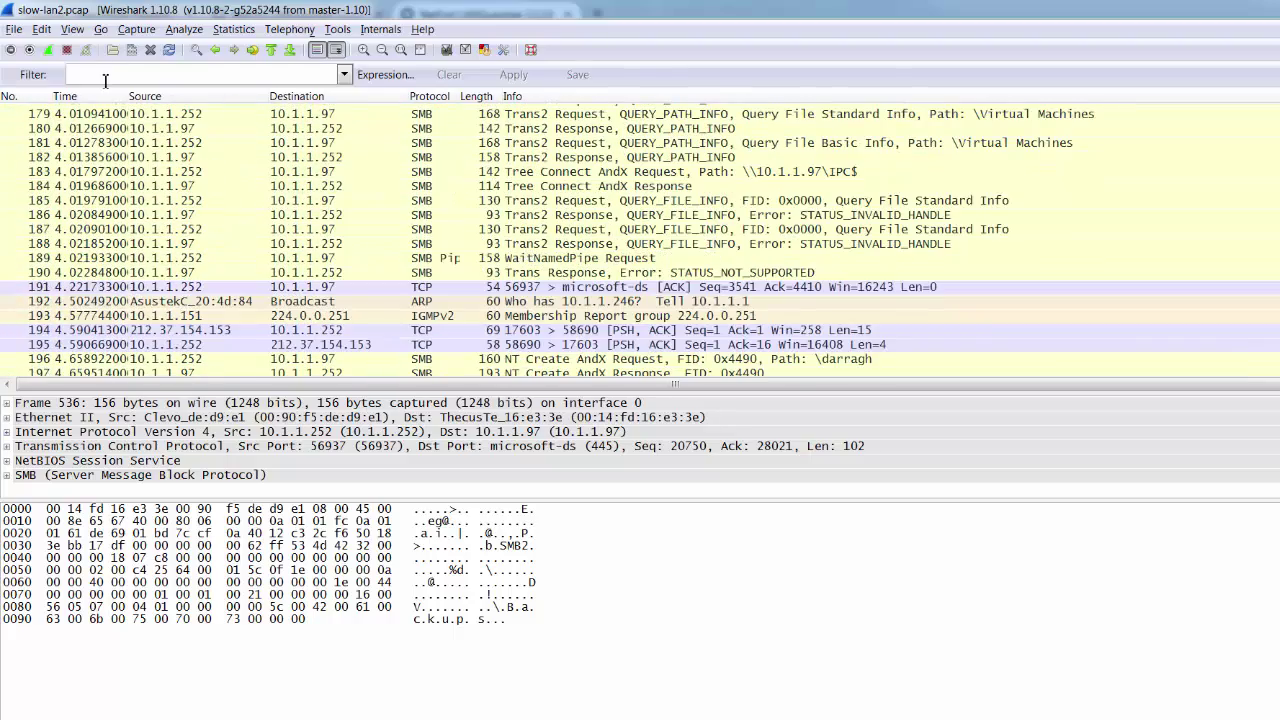
scroll(557, 258, "down", 20)
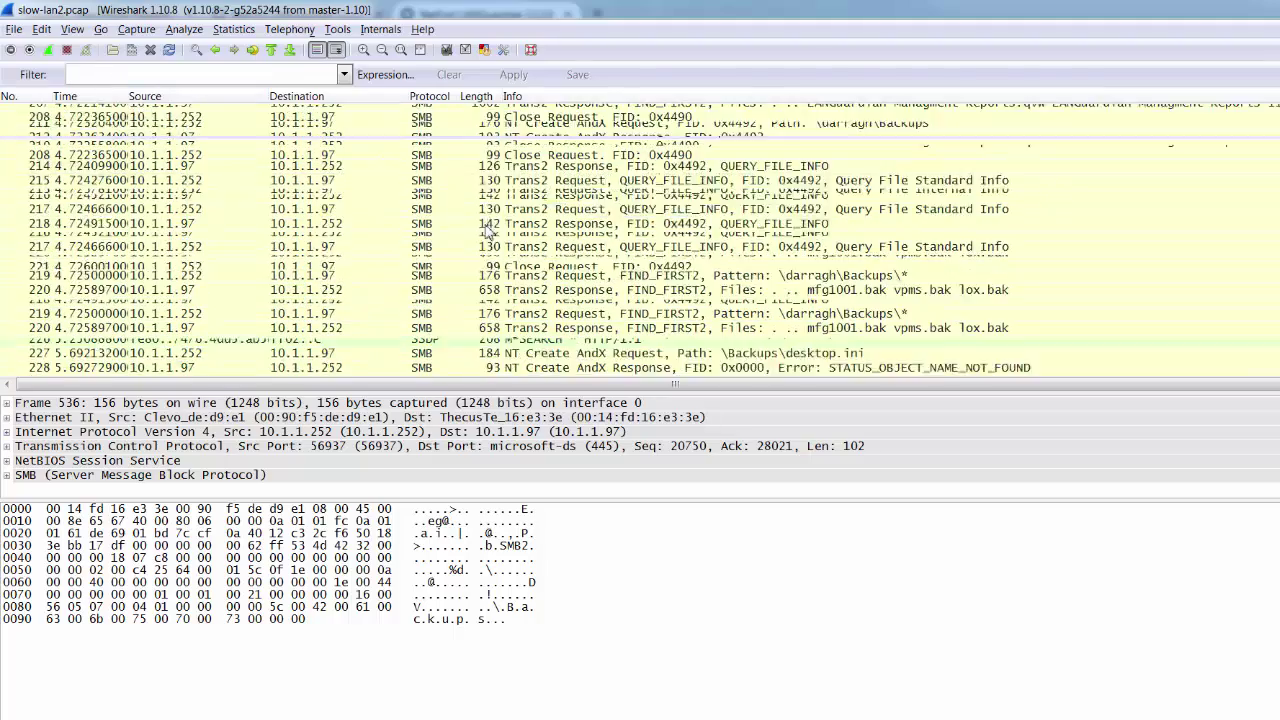
scroll(463, 225, "down", 20)
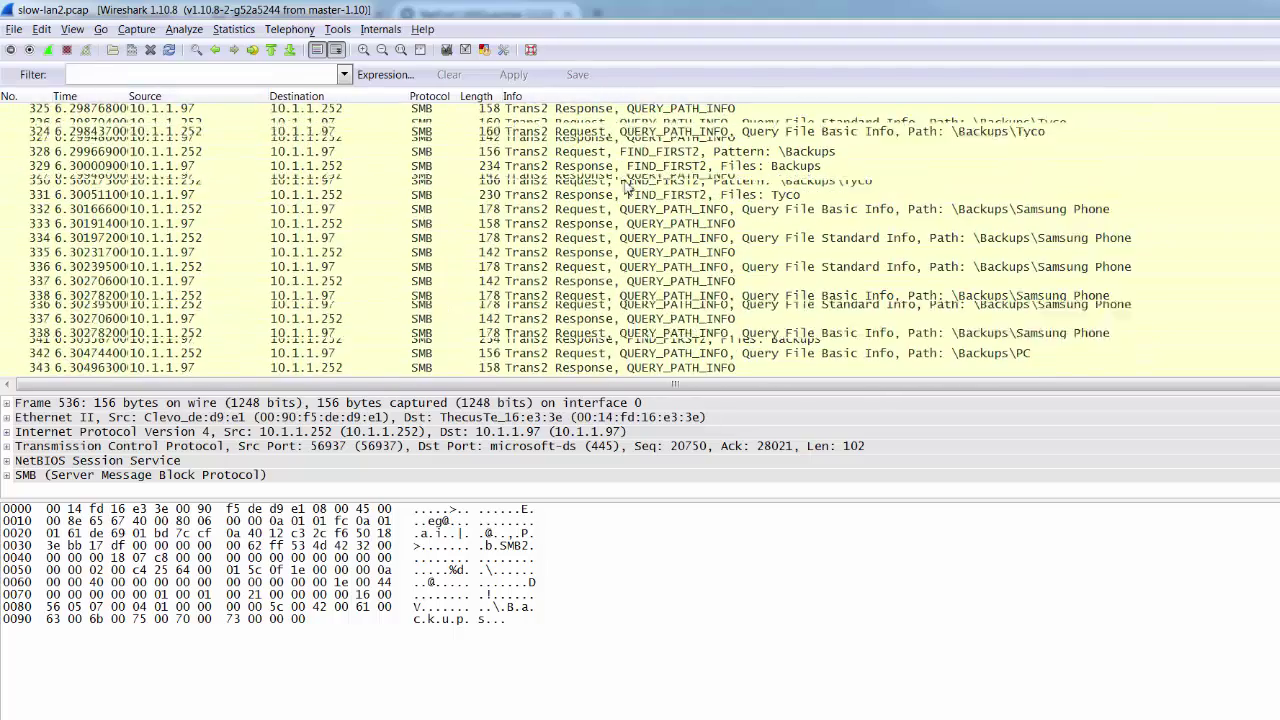
scroll(640, 190, "down", 20)
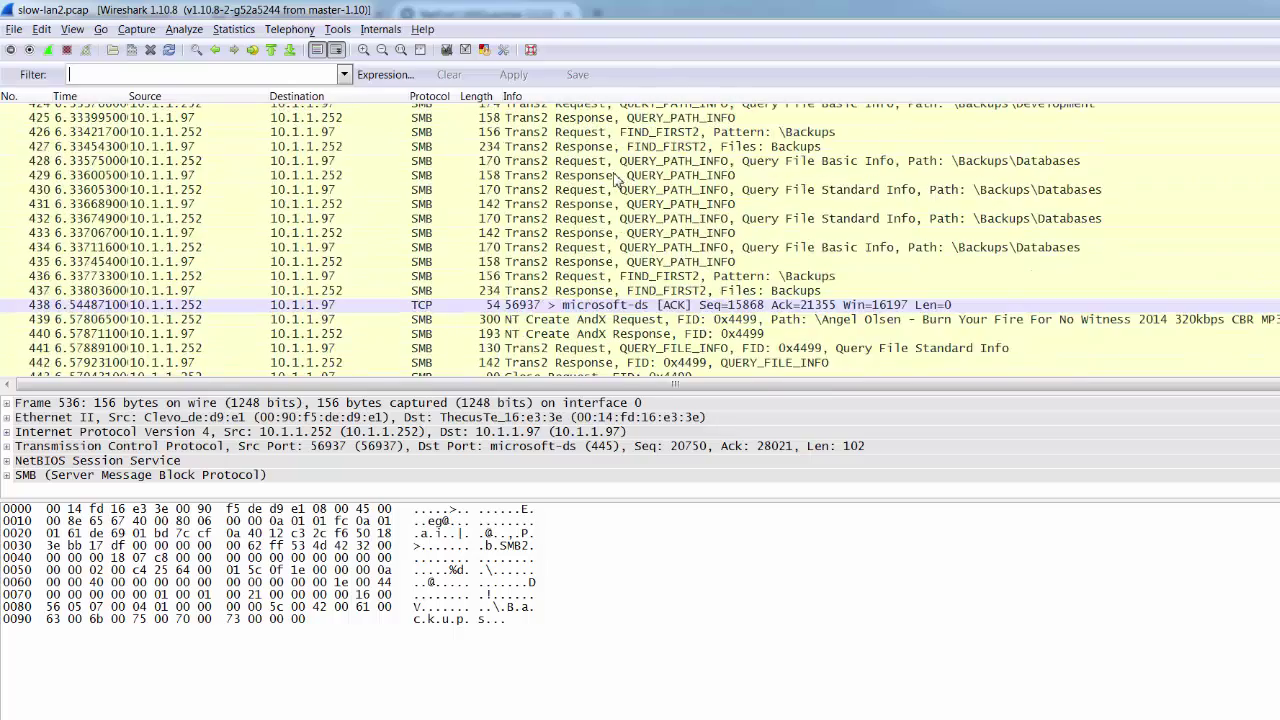
scroll(617, 183, "down", 20)
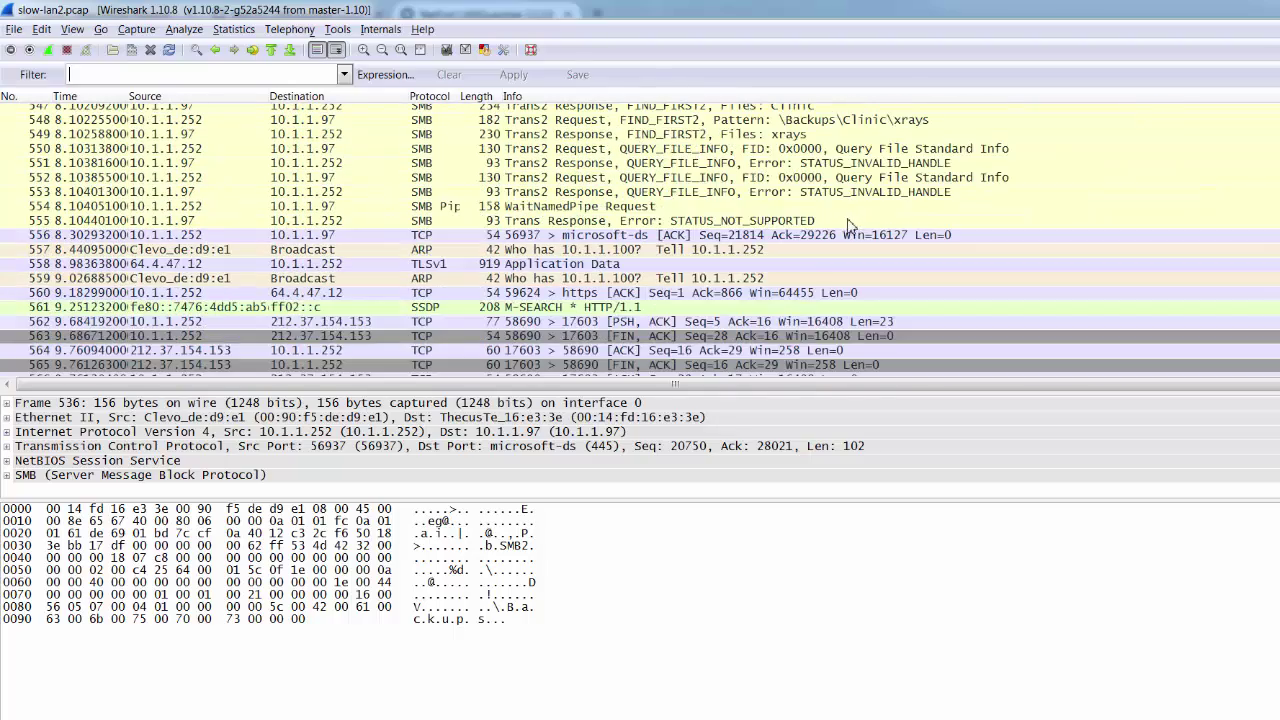
scroll(790, 222, "down", 20)
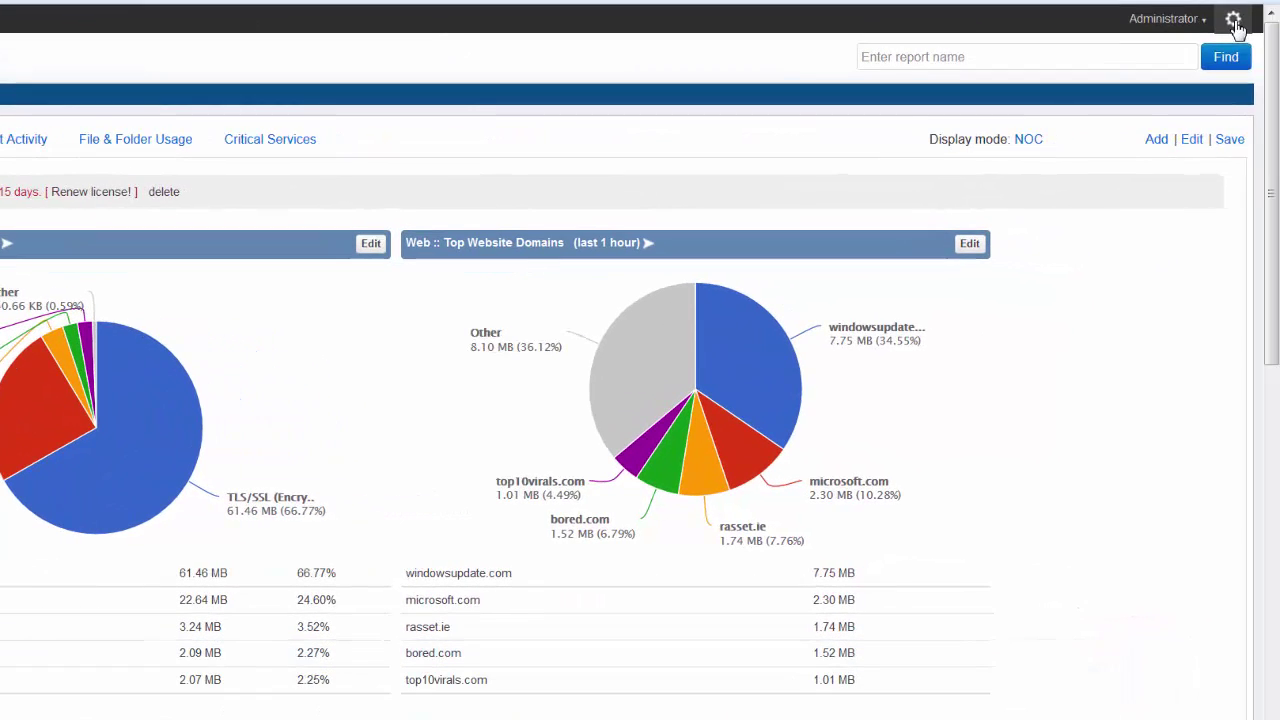
- Switch to NetFort and go from the system status to the PCAP file upload page of Sensor 2
left_click(1233, 18)
left_click(1110, 46)
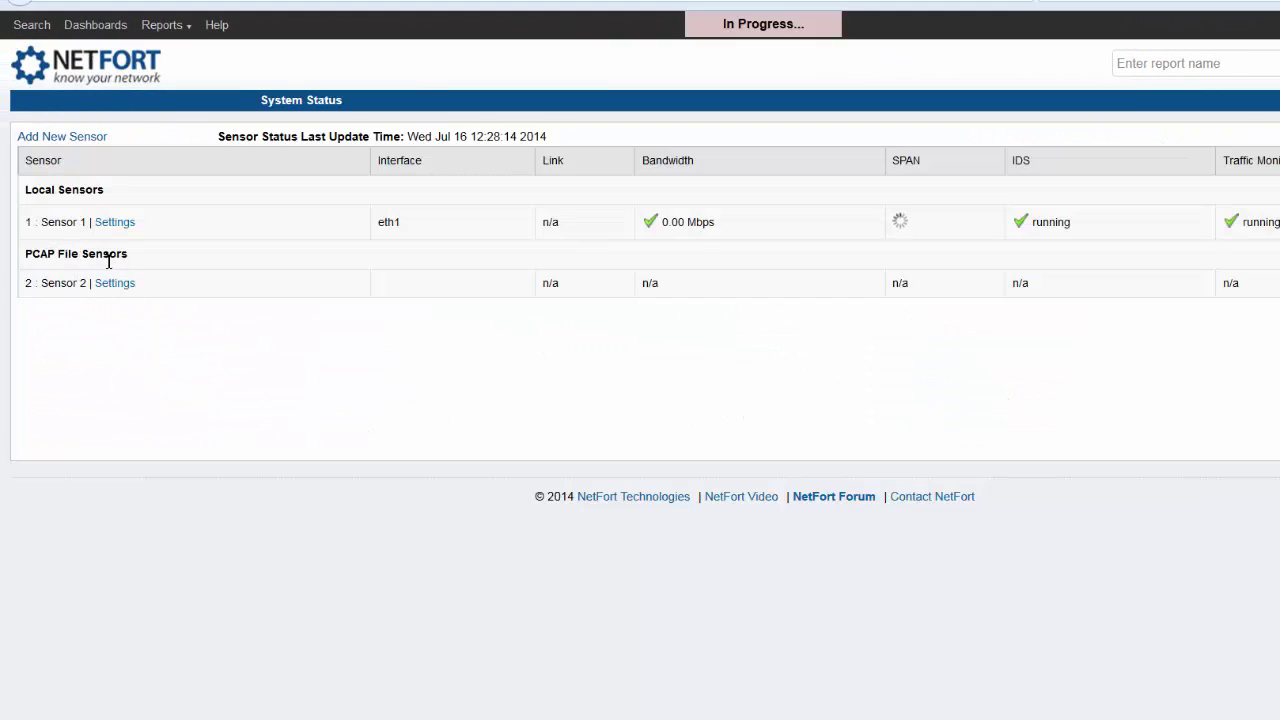
left_click(115, 284)
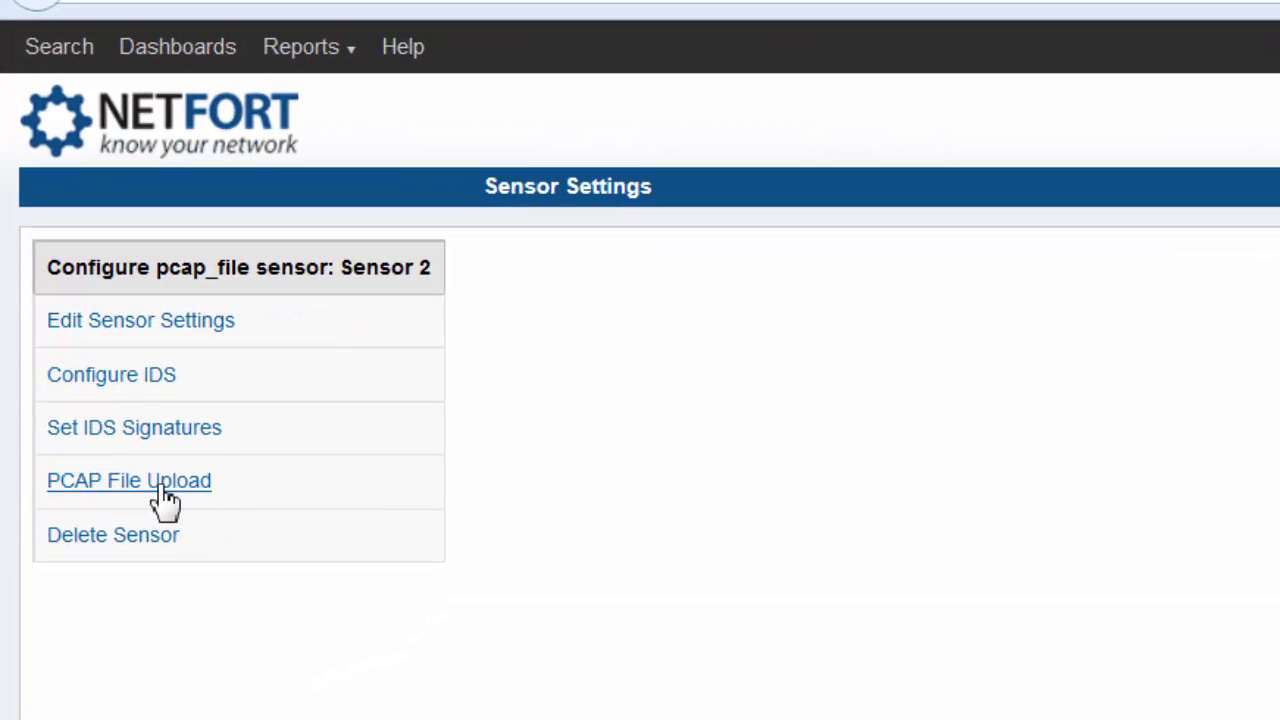
left_click(166, 484)
- Upload the slow-lan2.pcap capture file to the PCAP sensor for processing
left_click(118, 265)
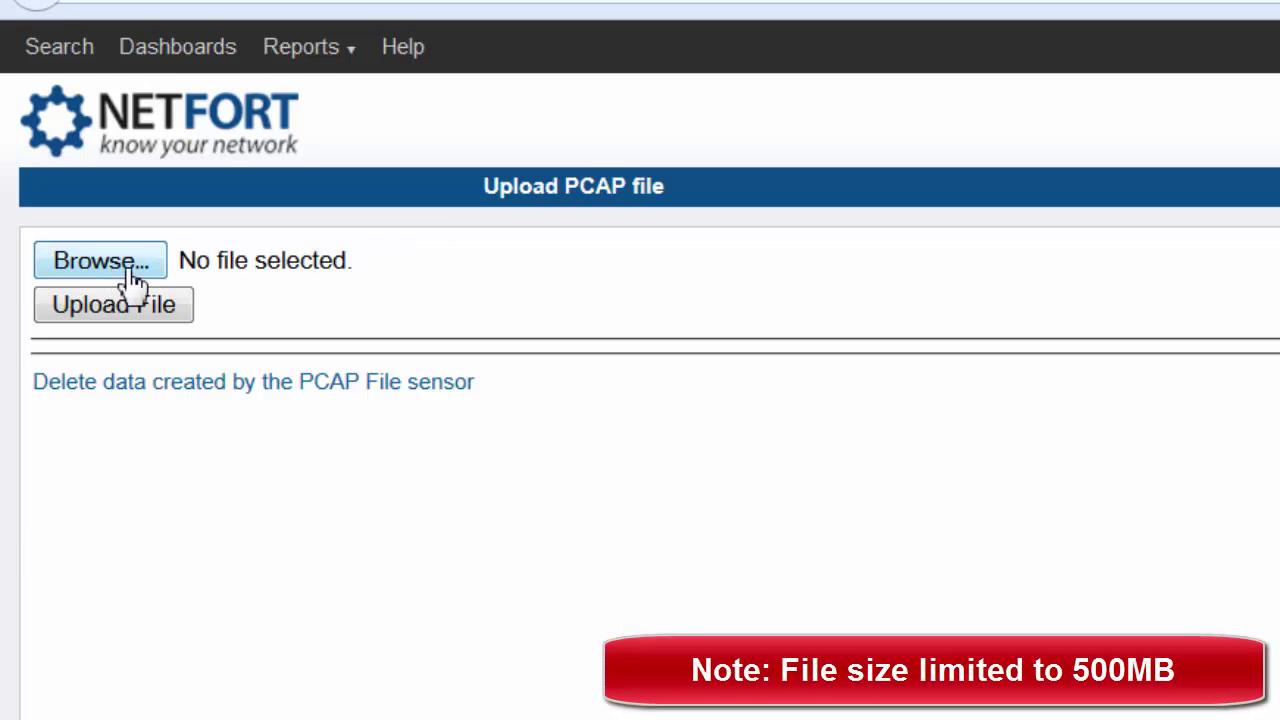
left_click(434, 190)
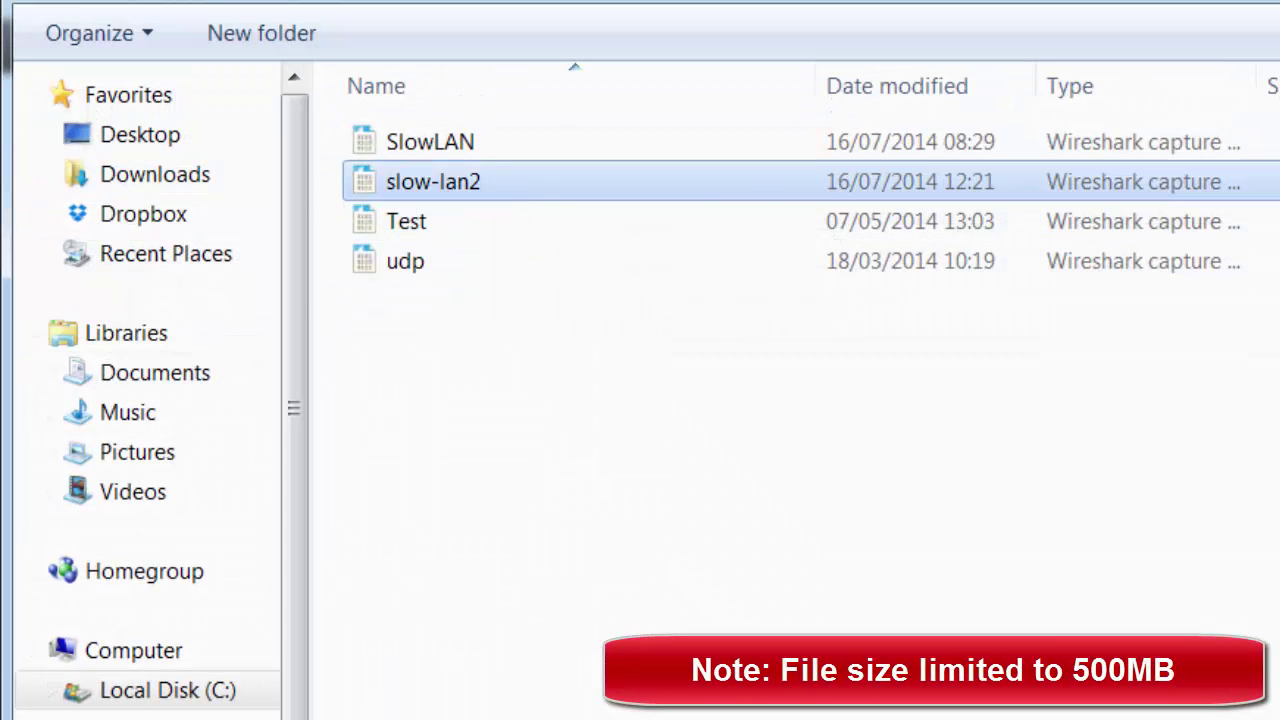
key("Return")
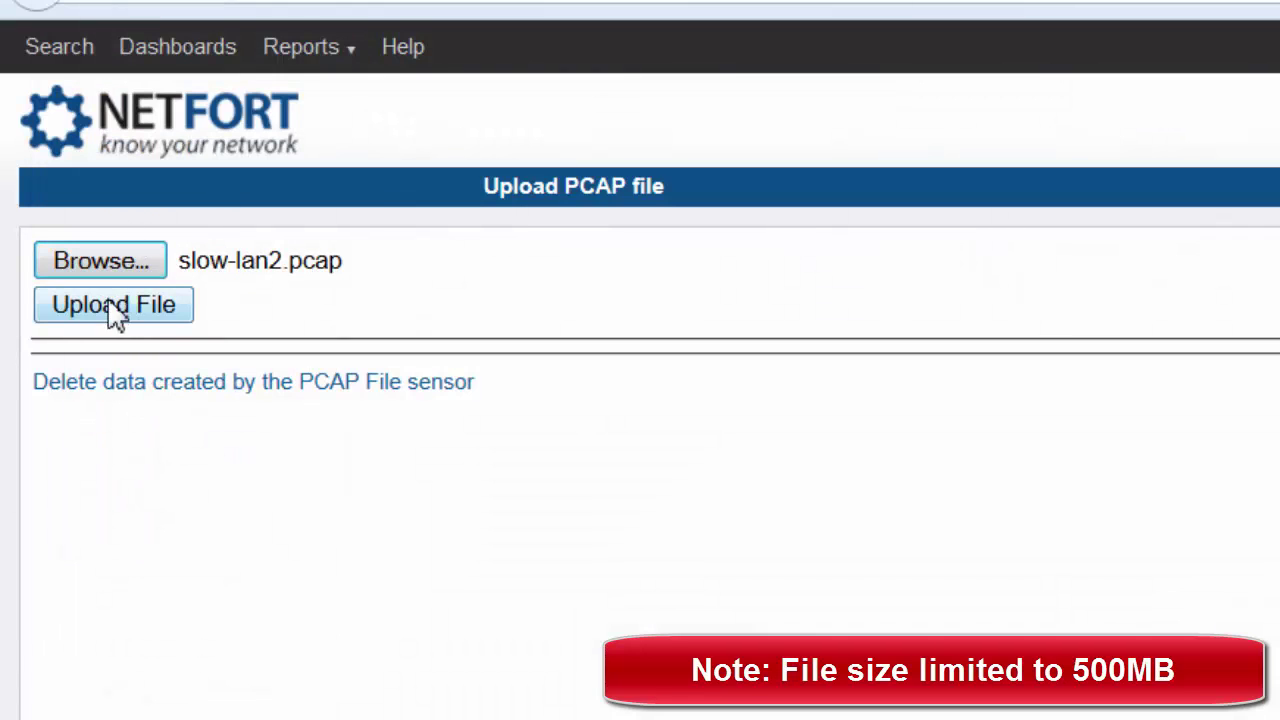
left_click(108, 307)
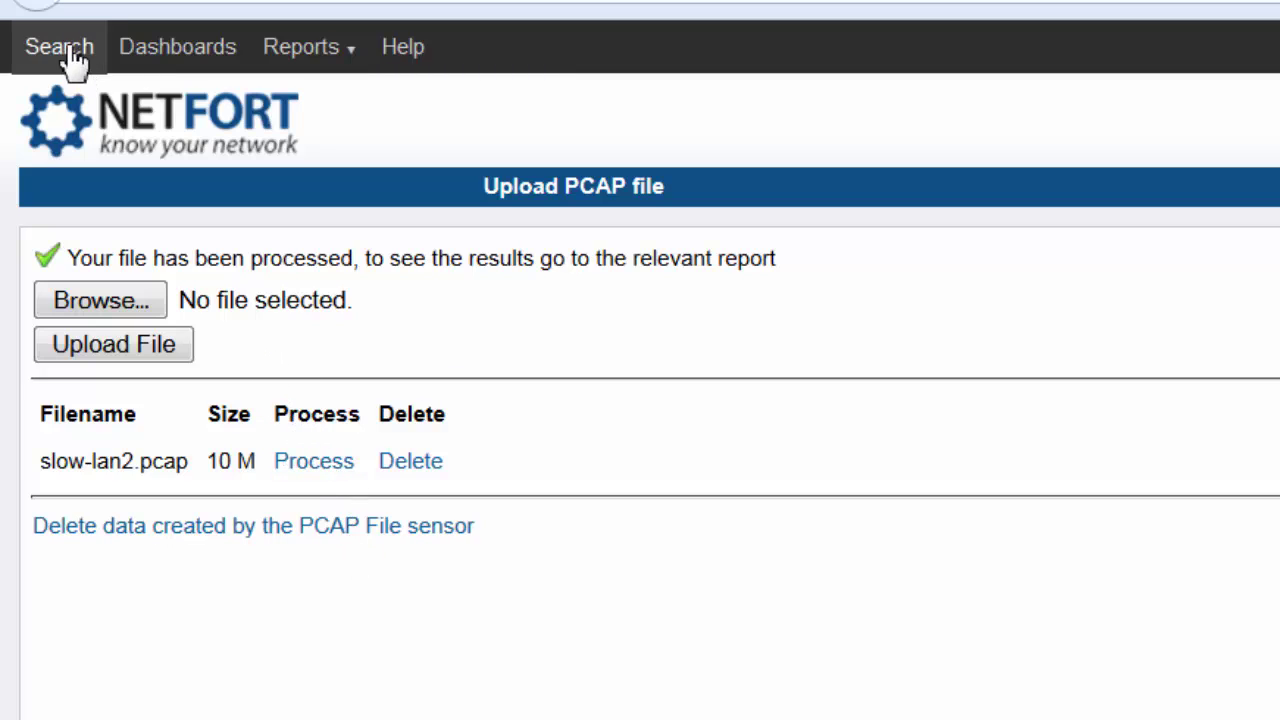
- Run the IP Top Applications report restricted to the PCAP sensor, Sensor 2
left_click(331, 71)
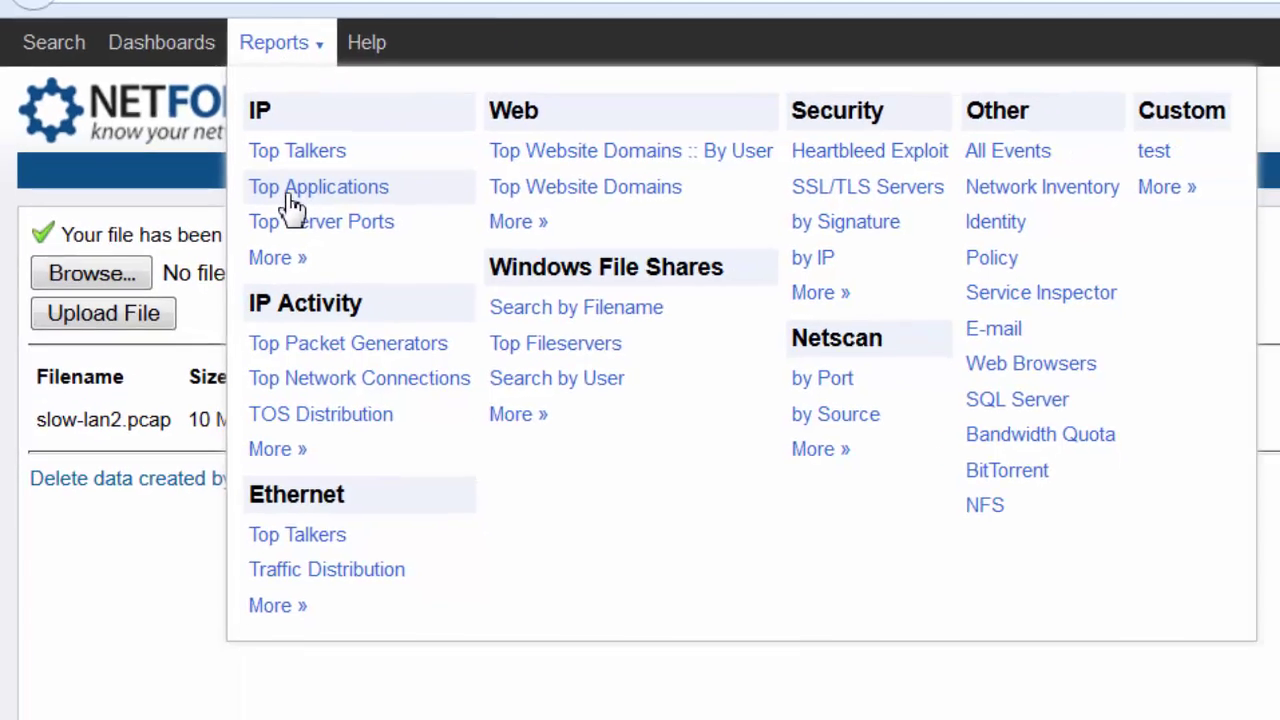
left_click(292, 207)
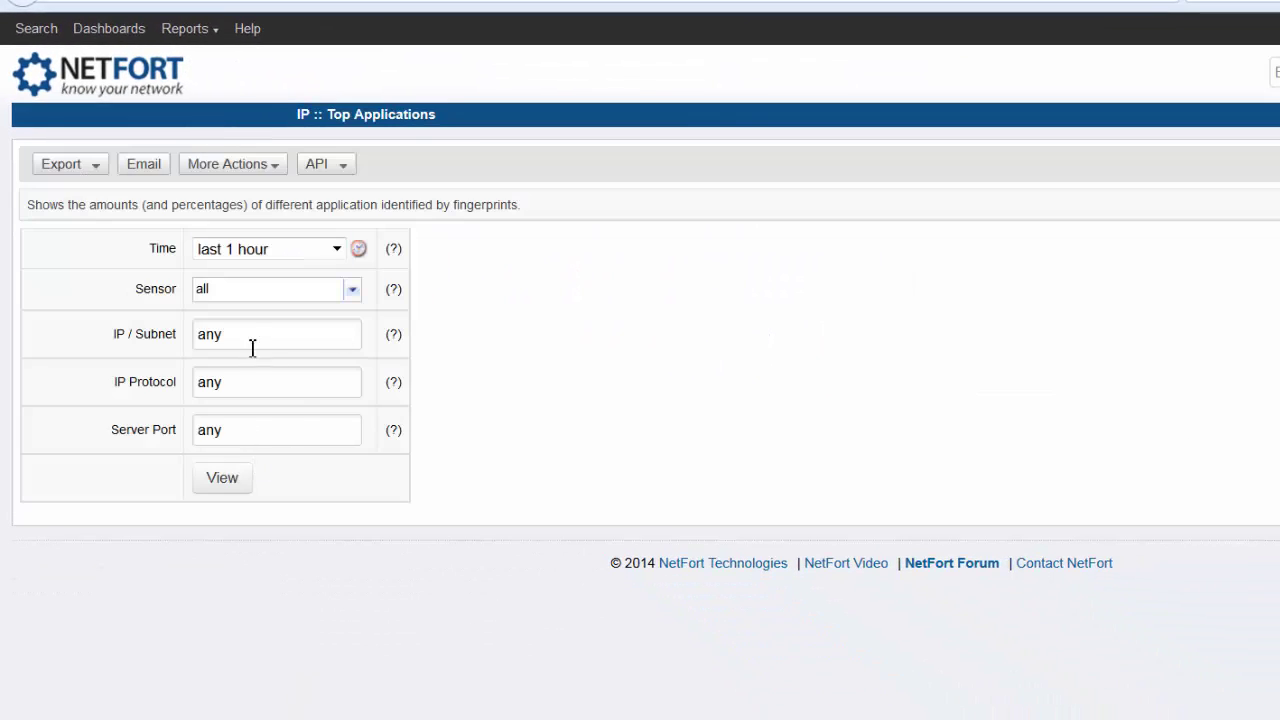
left_click(250, 296)
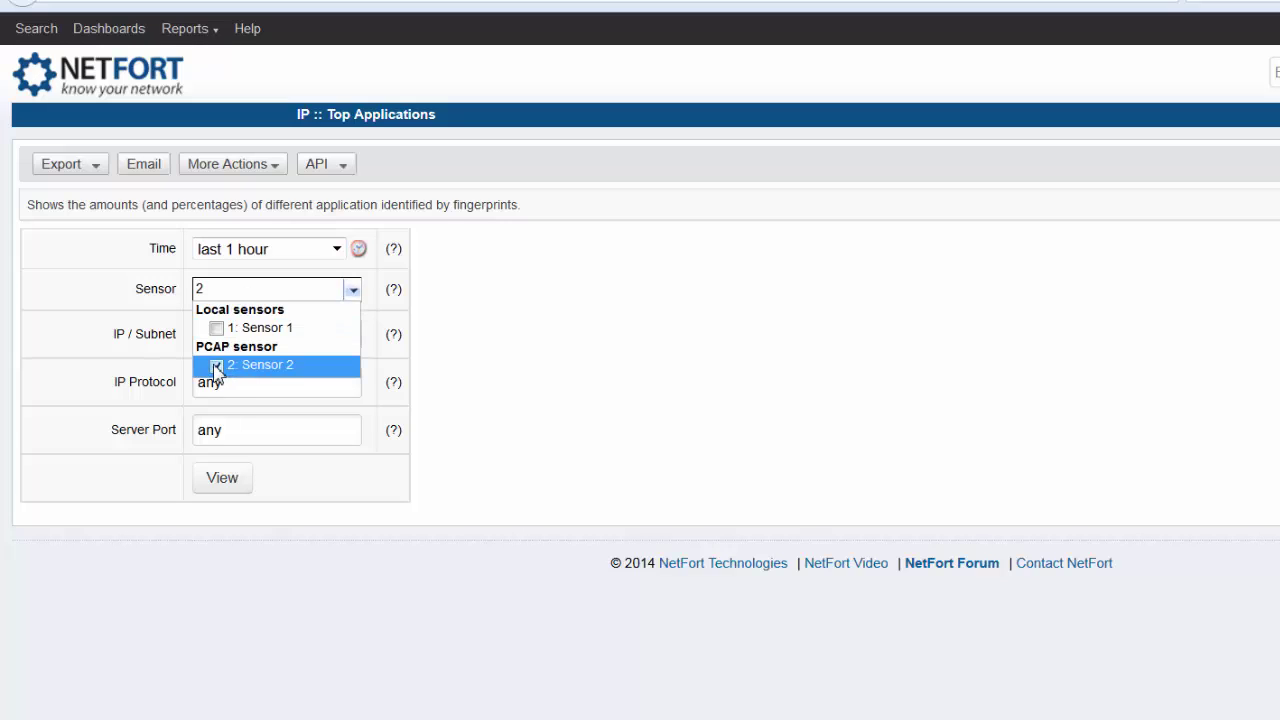
left_click(155, 292)
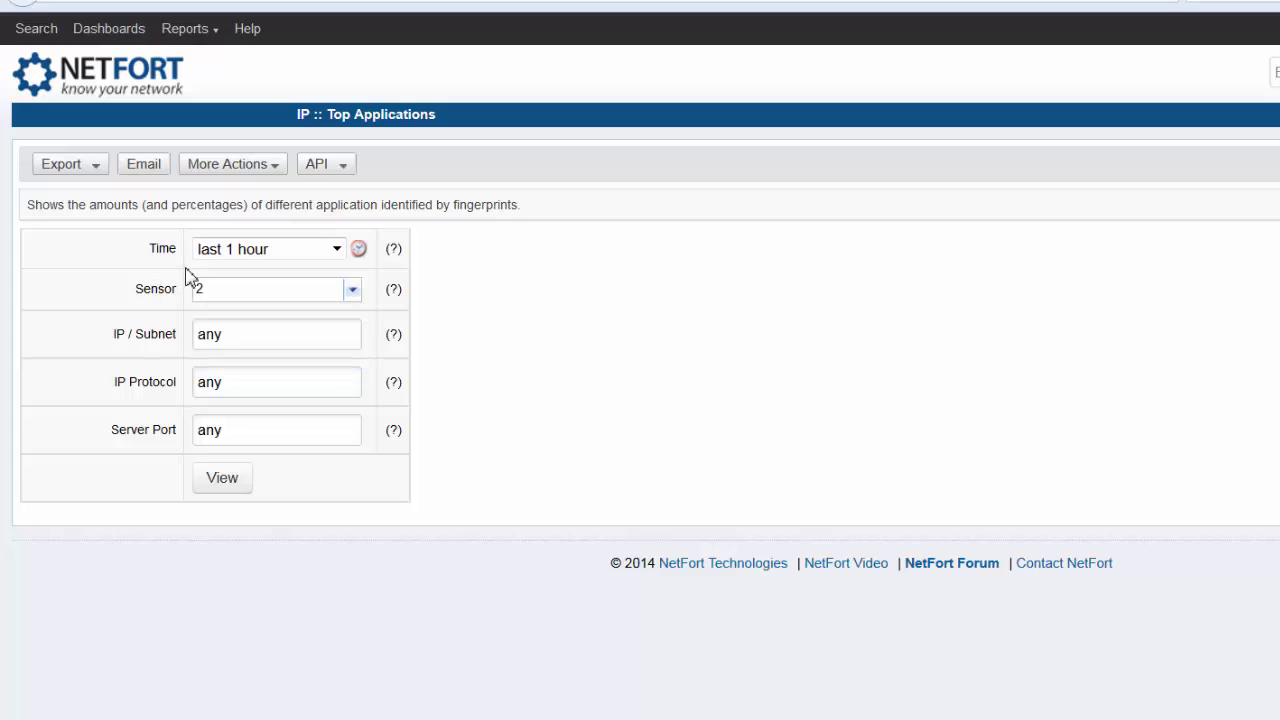
left_click(222, 297)
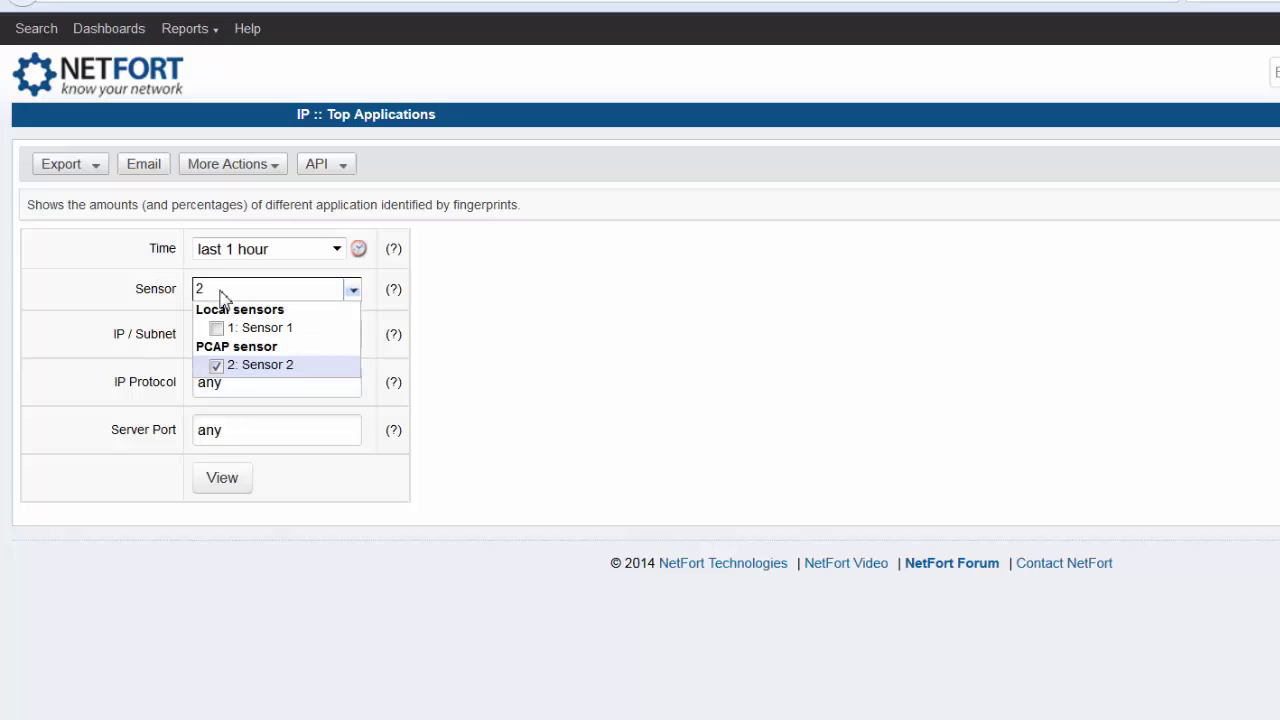
left_click(117, 282)
left_click(214, 482)
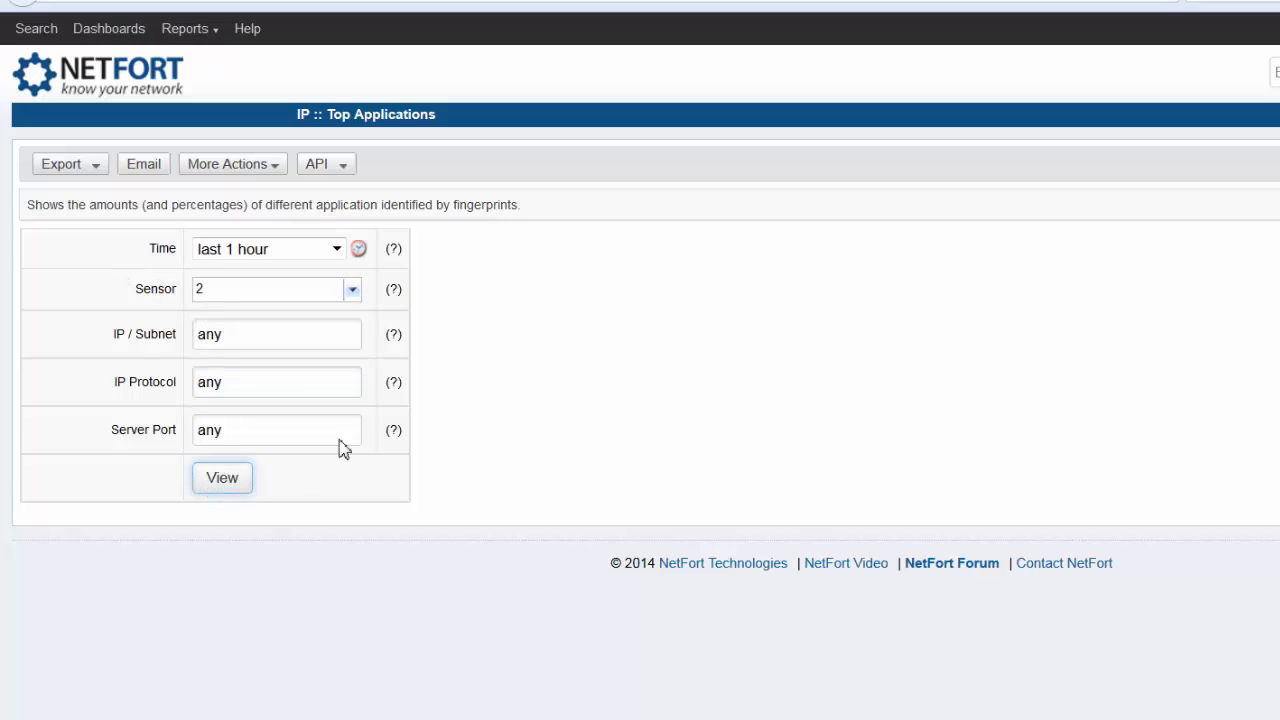
scroll(310, 467, "down", 2)
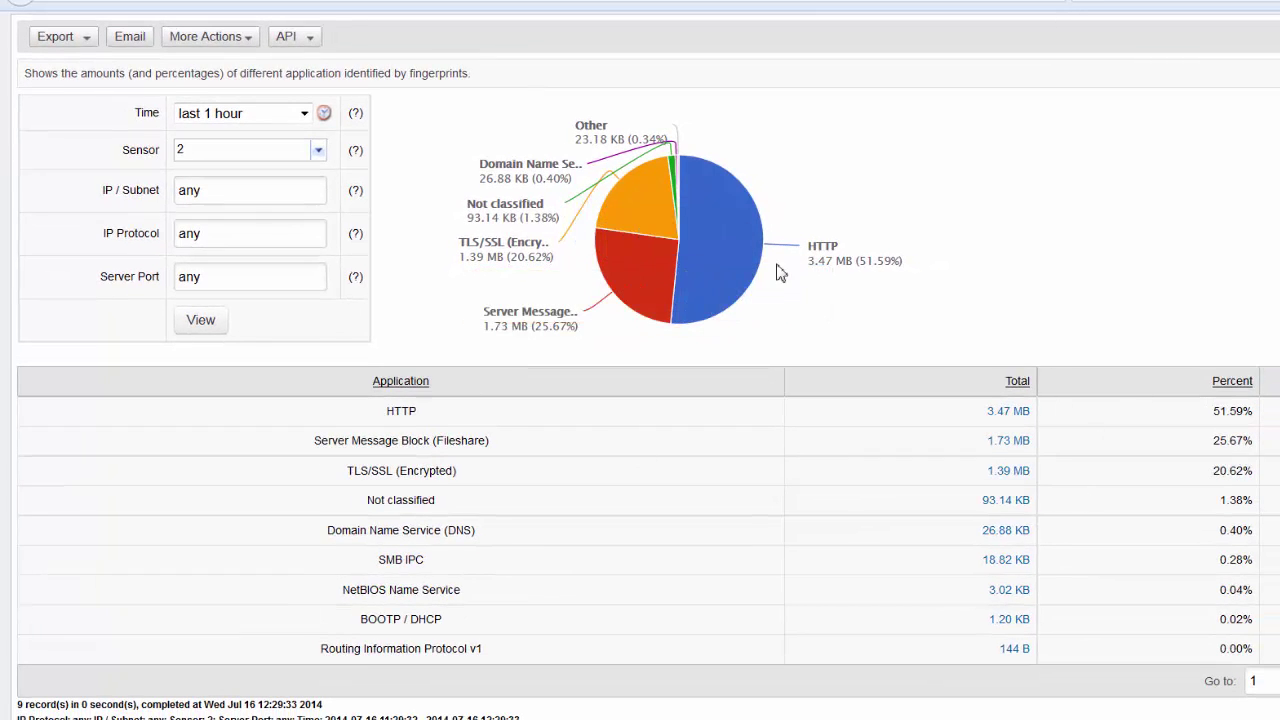
- Drill down from the HTTP traffic to its website domains and break down the rasset.ie total by client
mouse_move(637, 300)
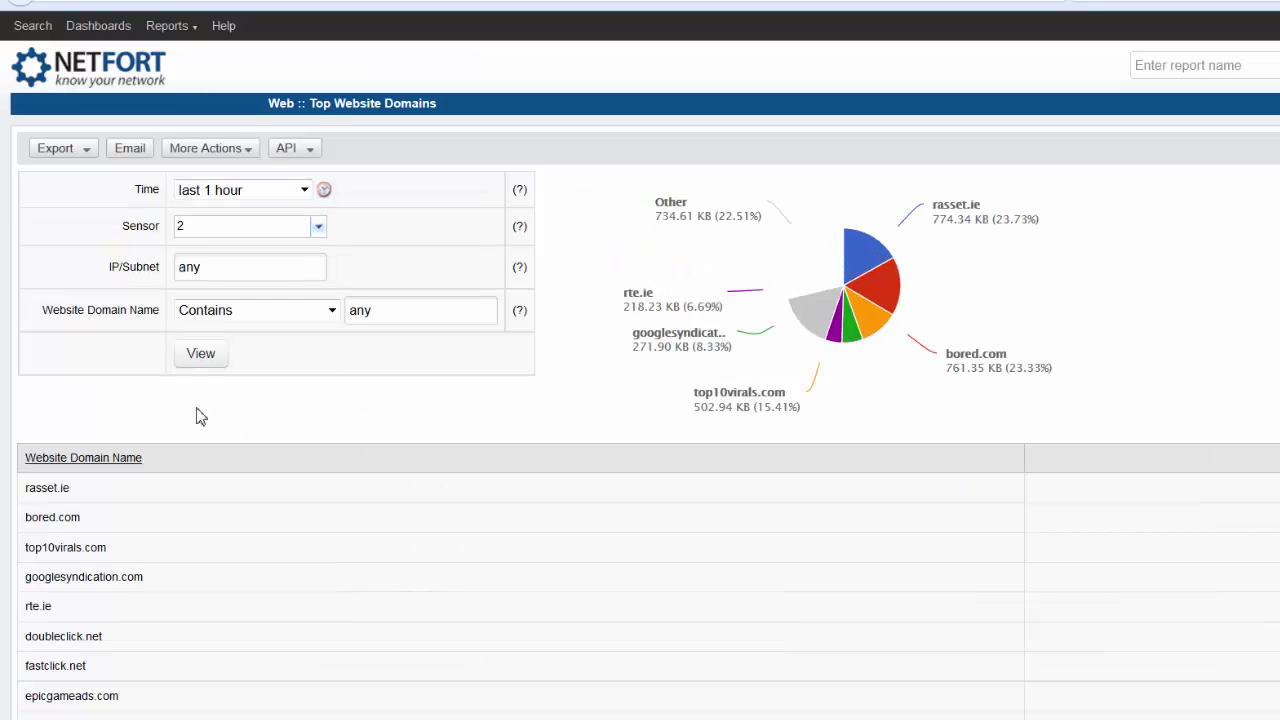
scroll(197, 416, "down", 1)
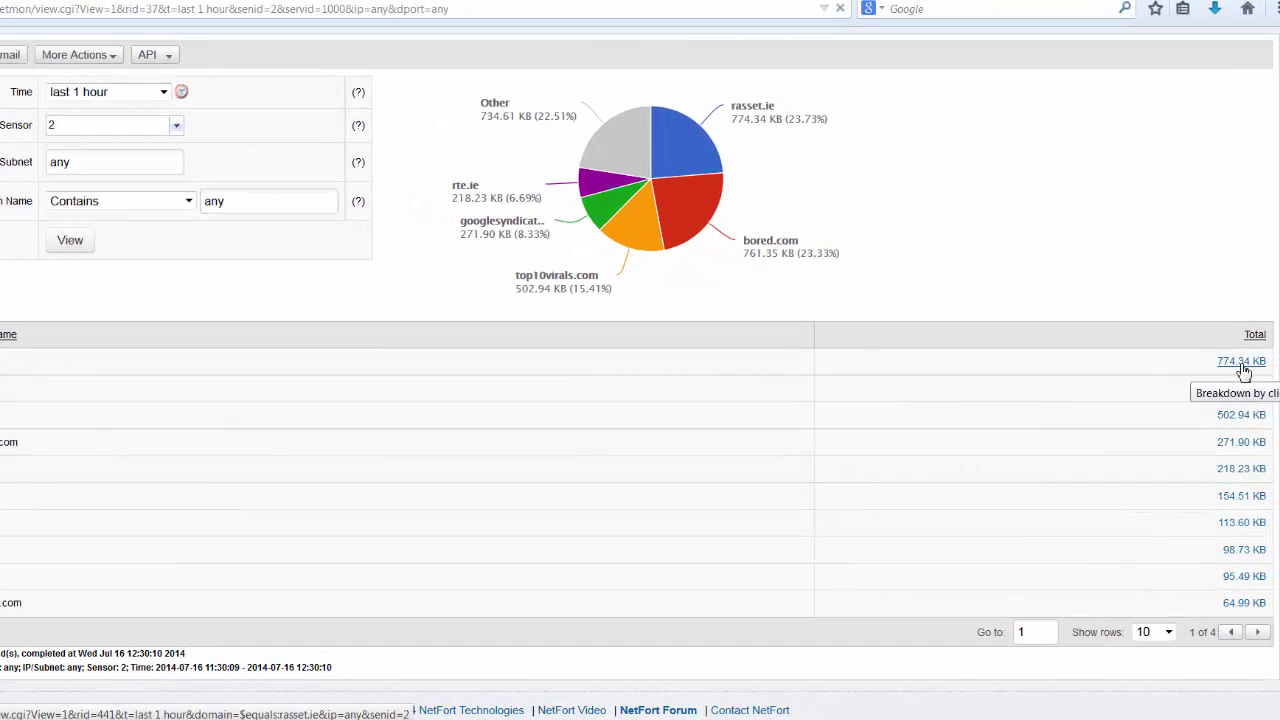
left_click(1243, 362)
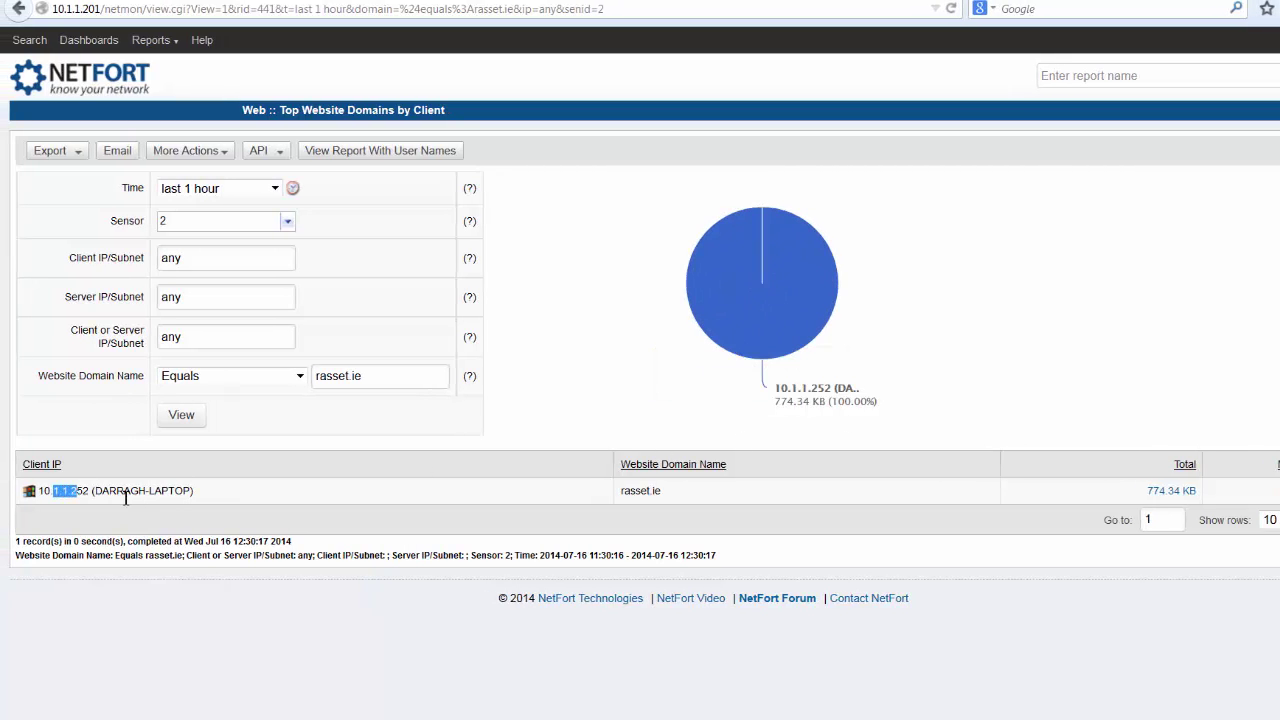
left_click_drag(116, 491, 175, 492)
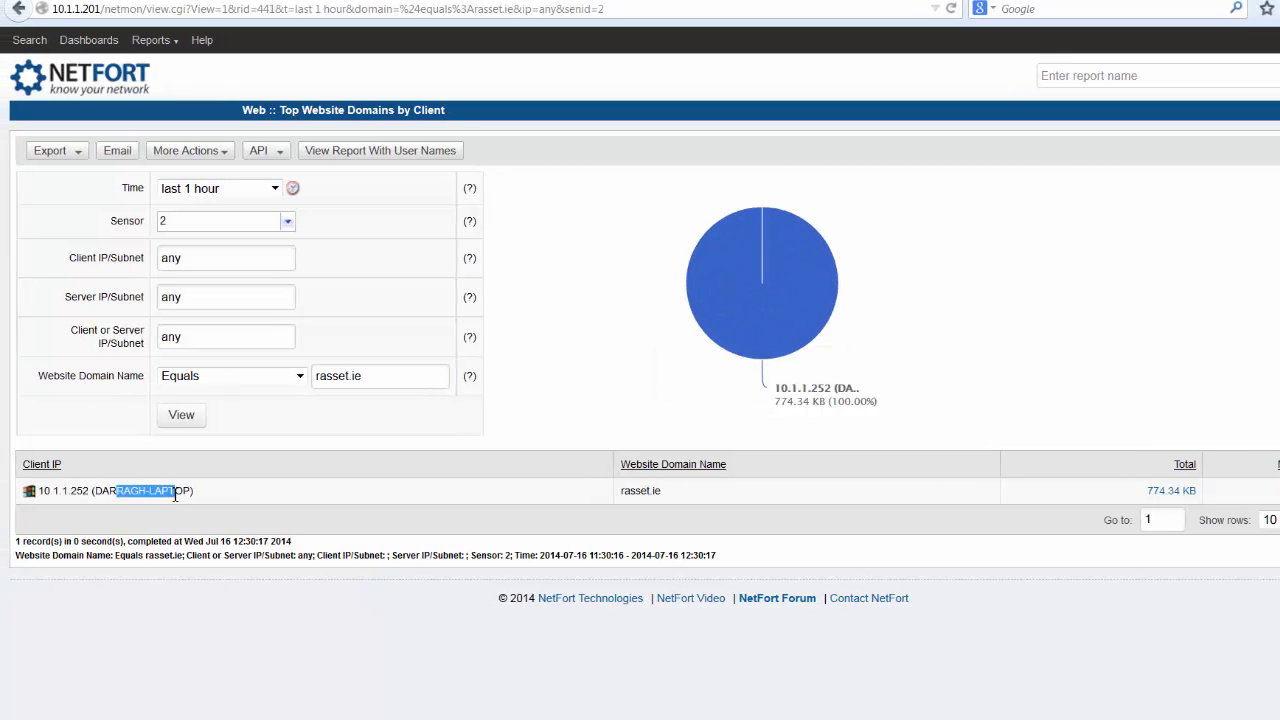
- Drill down to the resources the client requested from rasset.ie, show 100 rows and examine the list
left_click(1181, 493)
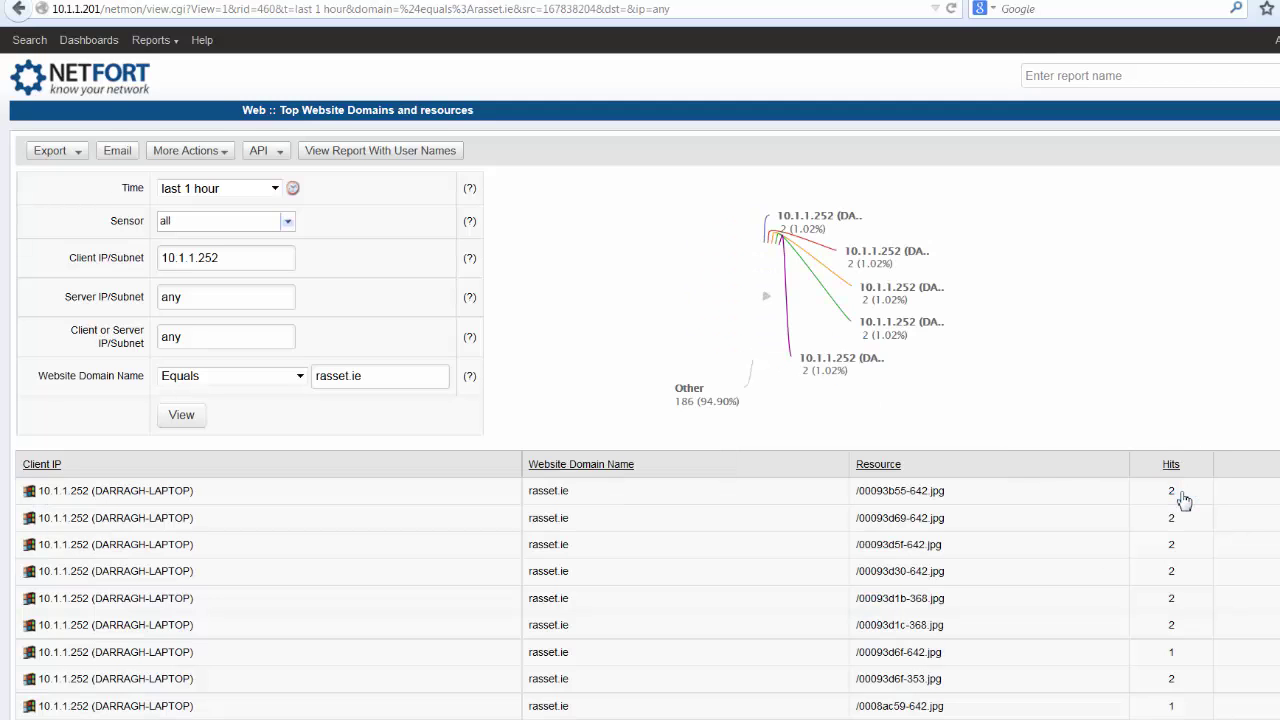
scroll(1055, 458, "down", 2)
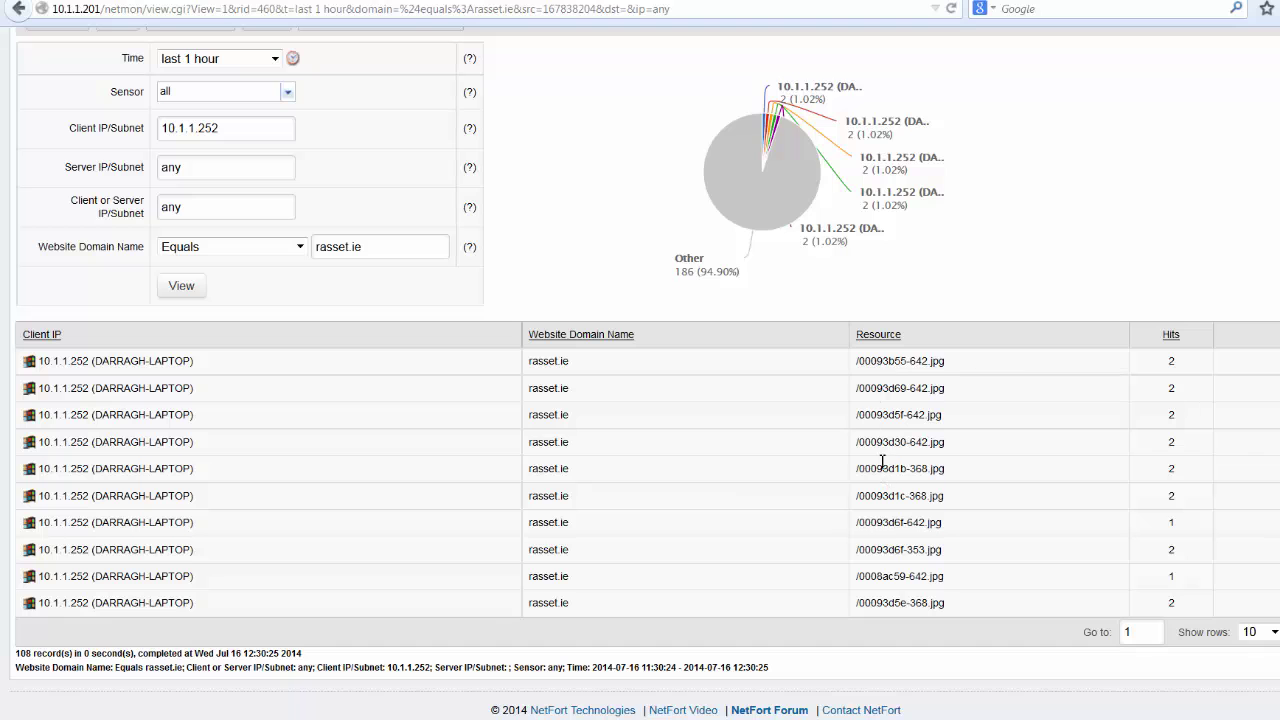
left_click_drag(893, 388, 916, 389)
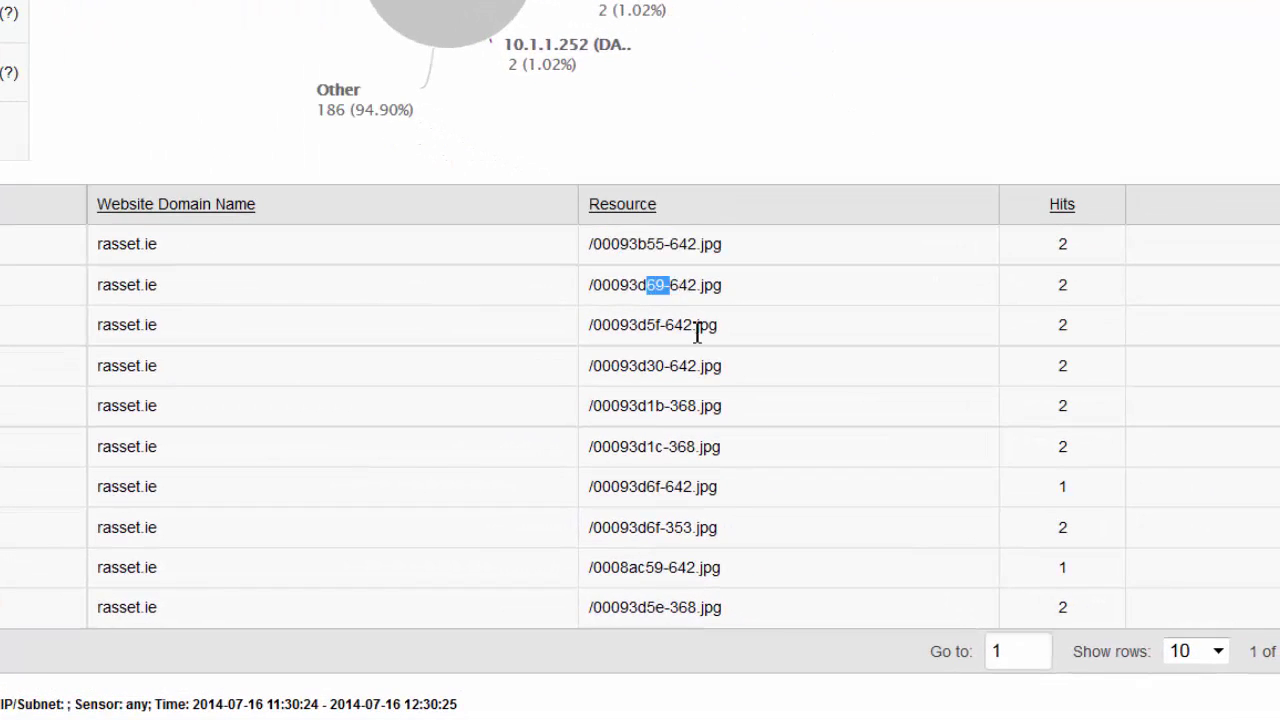
left_click(1218, 651)
left_click(1185, 719)
scroll(720, 249, "down", 15)
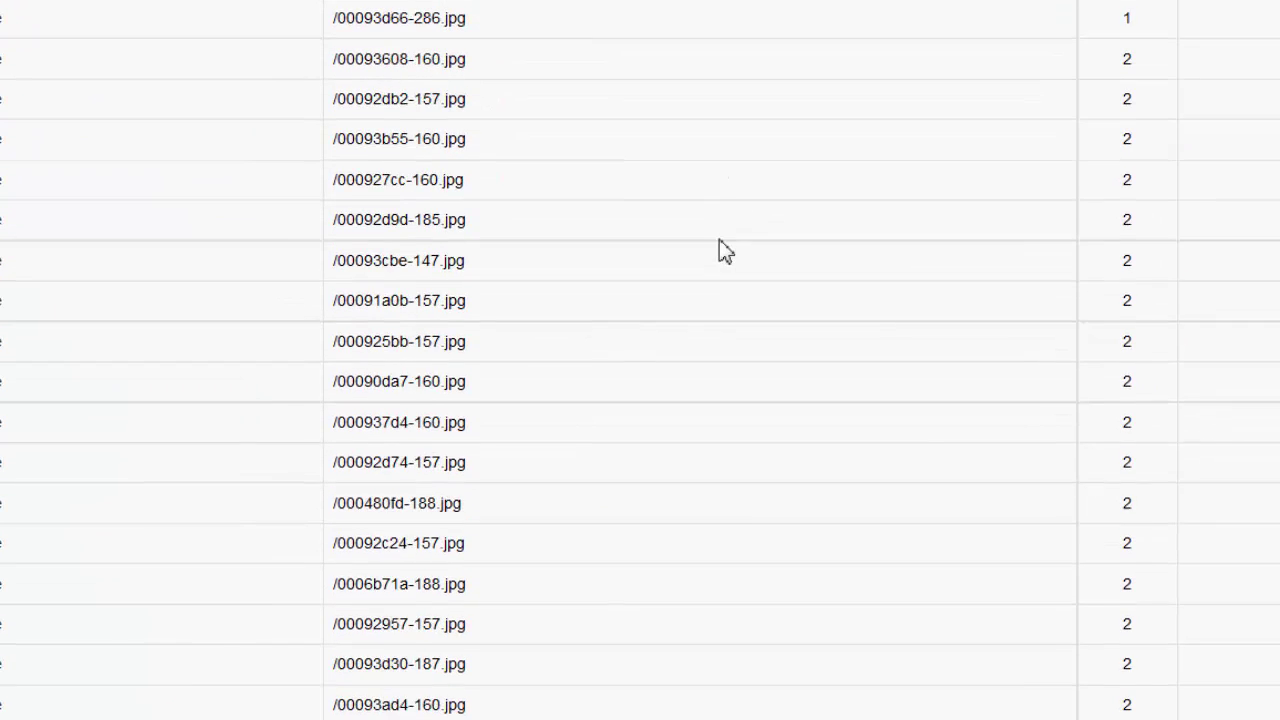
scroll(720, 249, "down", 10)
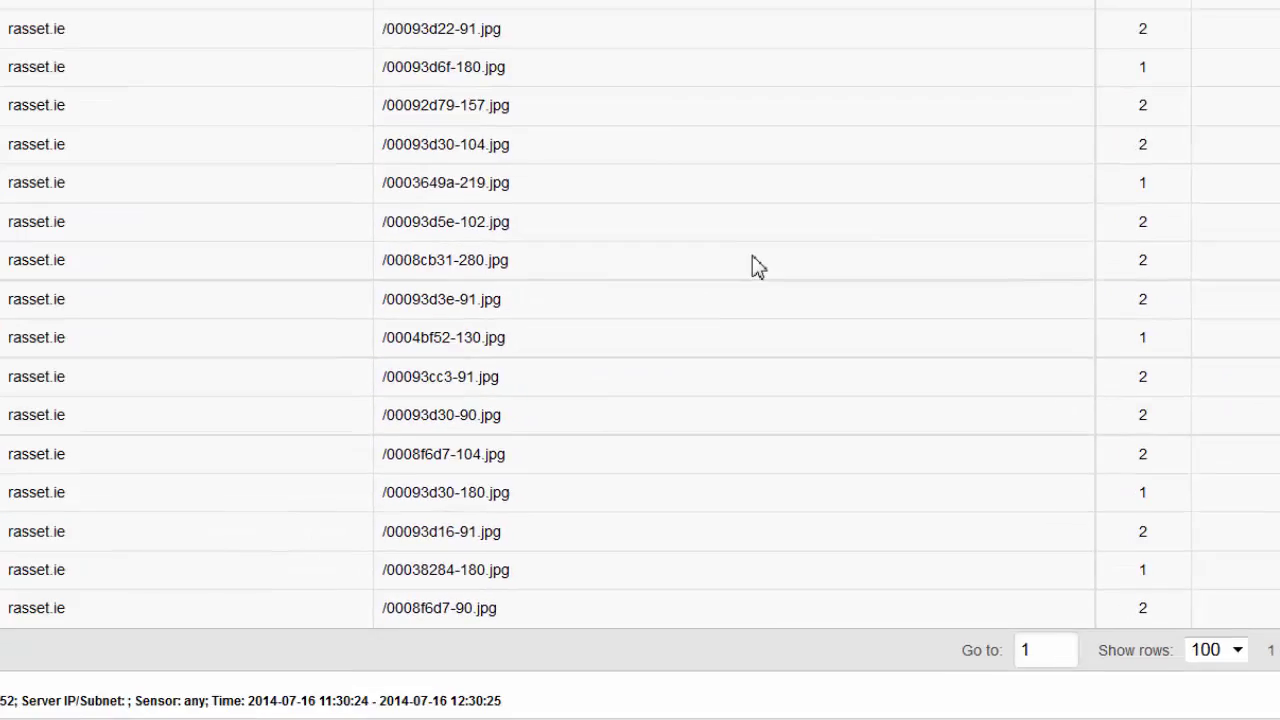
scroll(820, 234, "up", 10)
- Return to the Top Website Domains report and break down the bored.com total by client
left_click(18, 4)
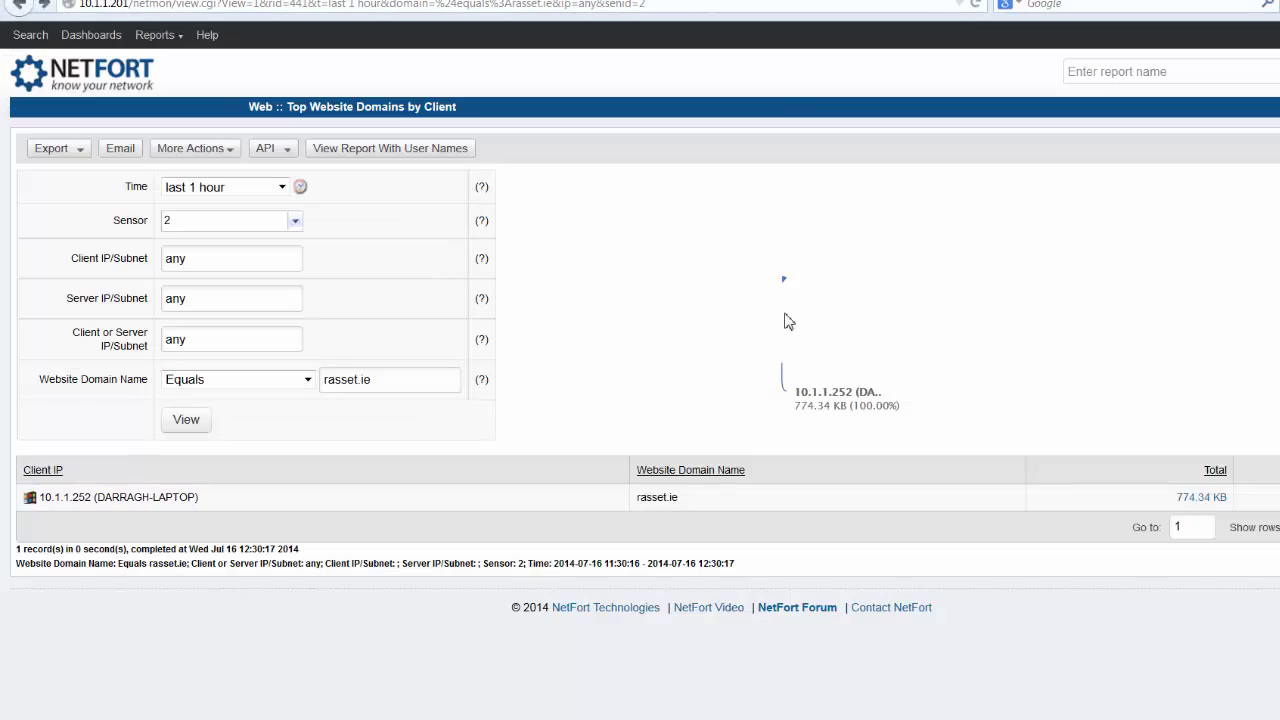
key("alt+Left")
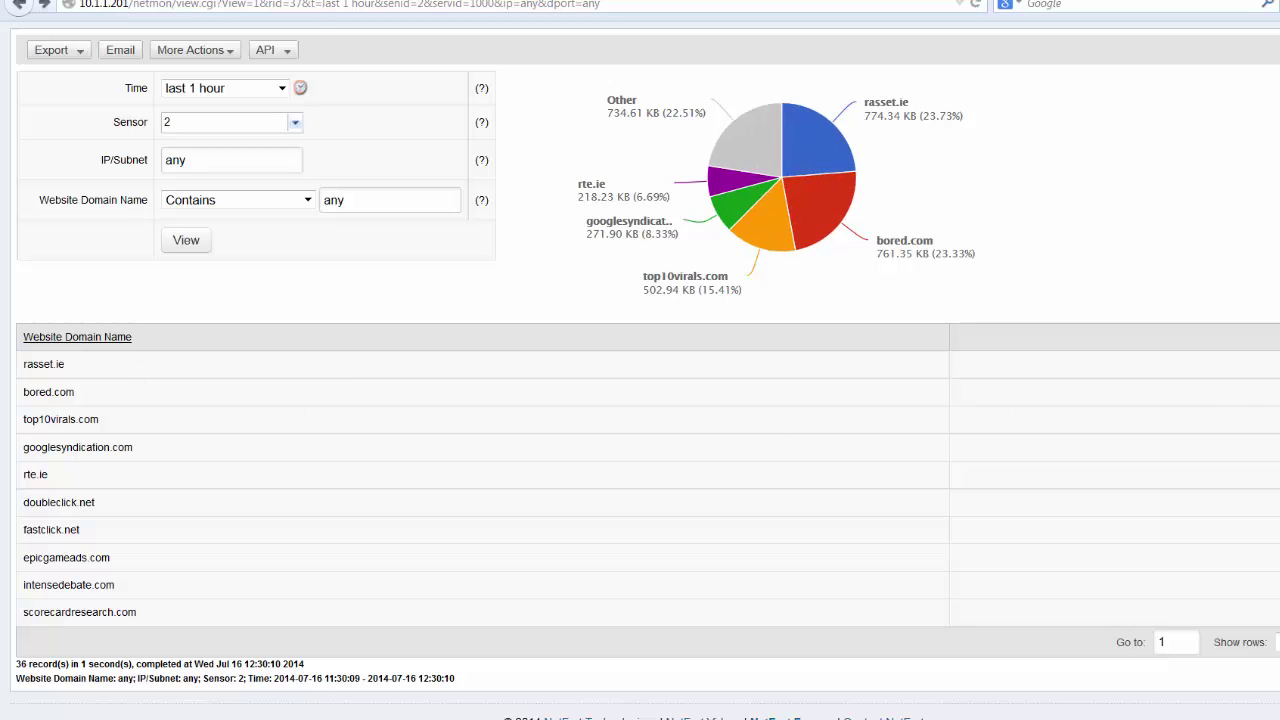
key("alt+Left")
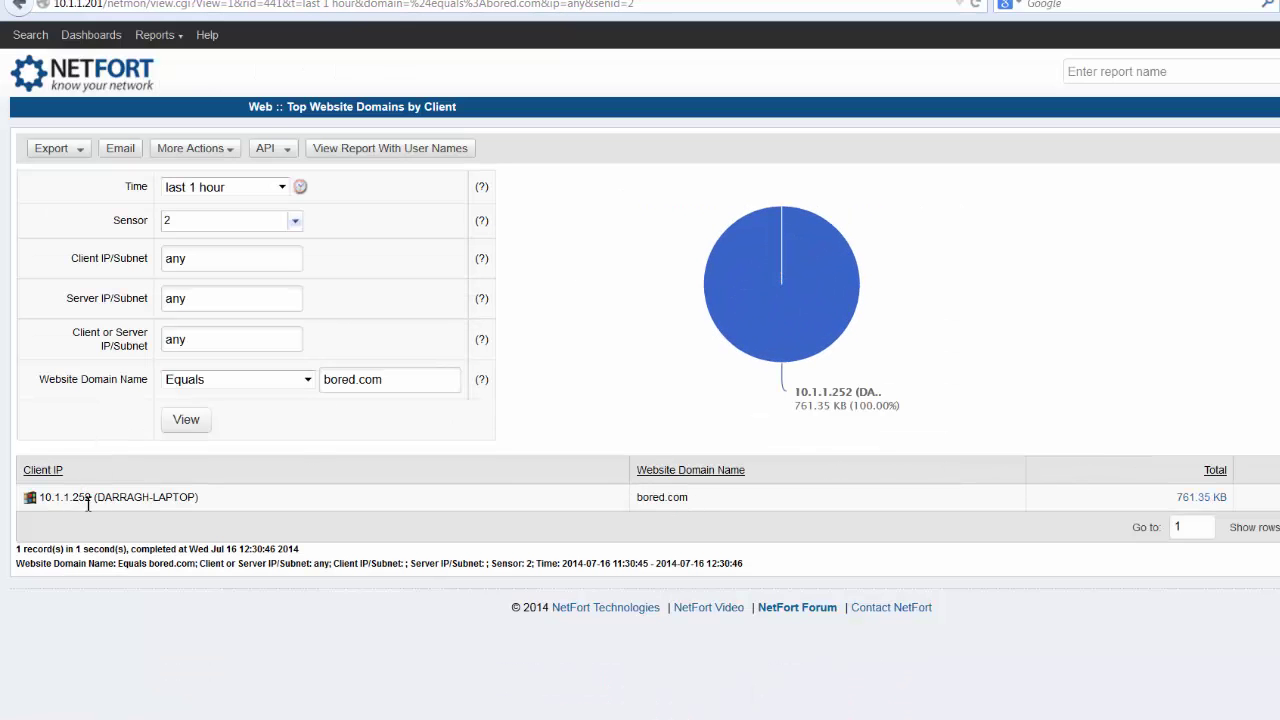
- Drill down to the resources the client 10.1.1.252 requested from bored.com and examine the list
left_click(1205, 500)
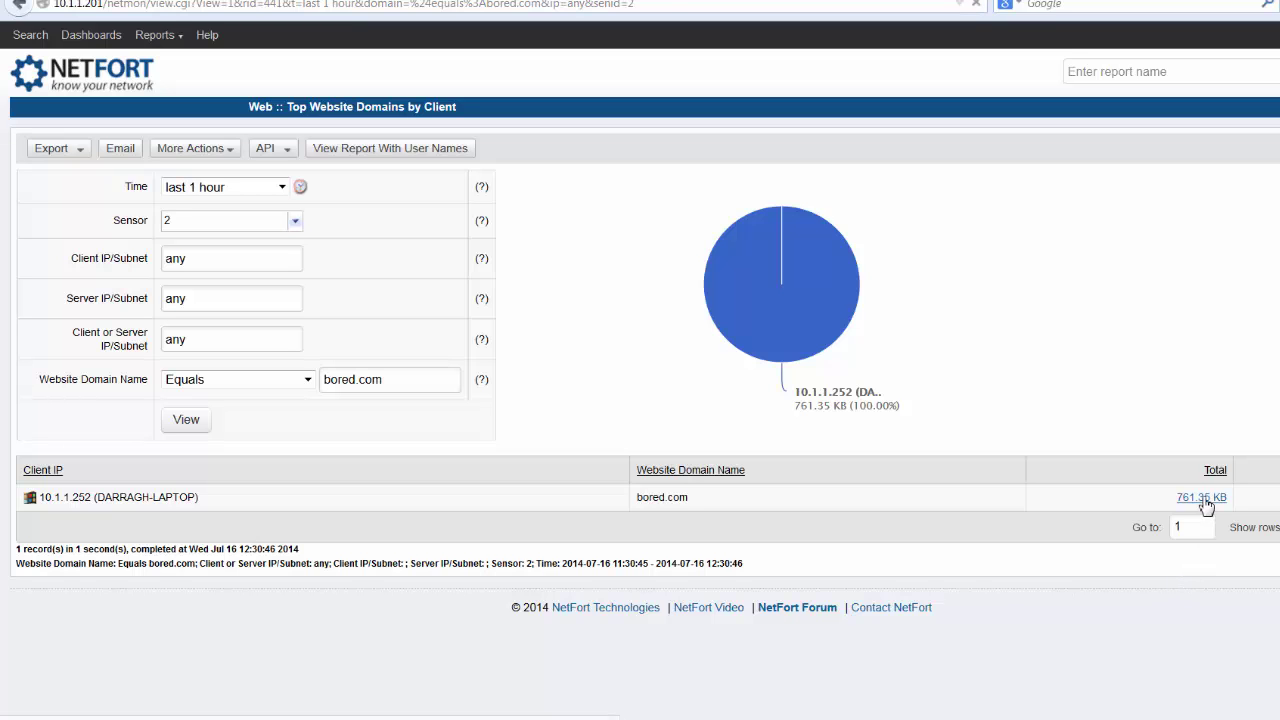
scroll(1002, 428, "down", 4)
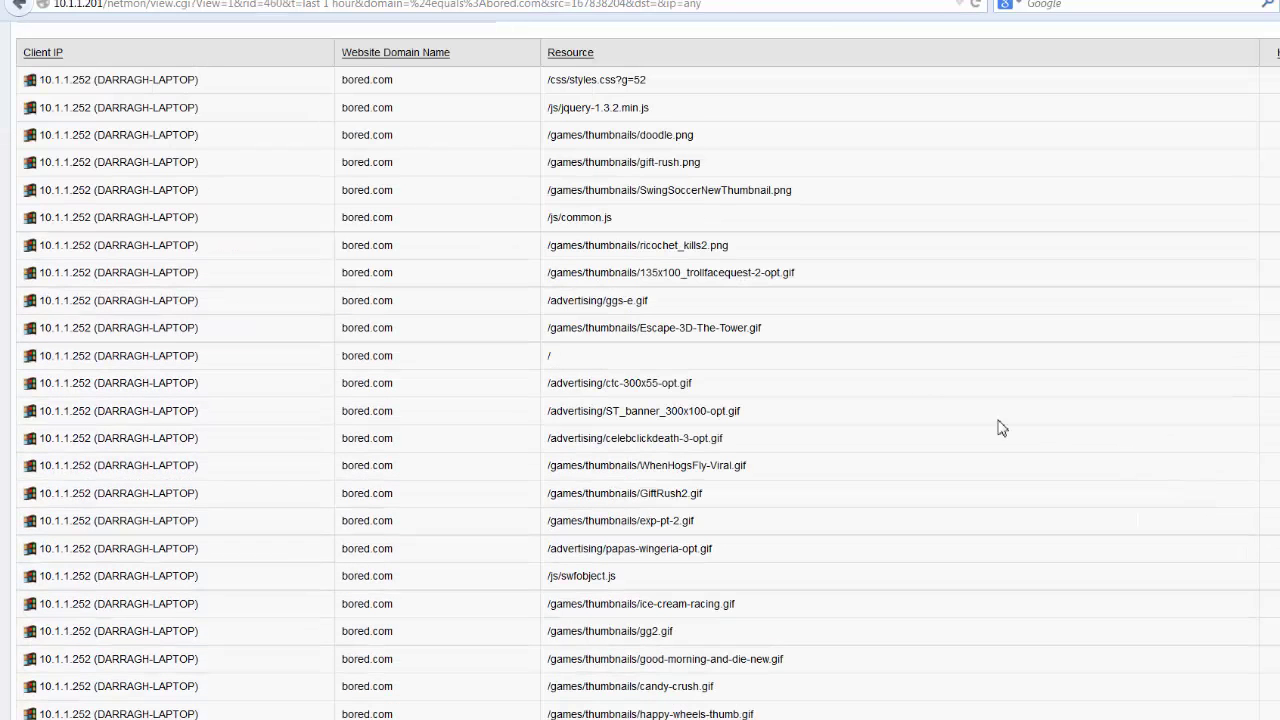
scroll(726, 390, "down", 7)
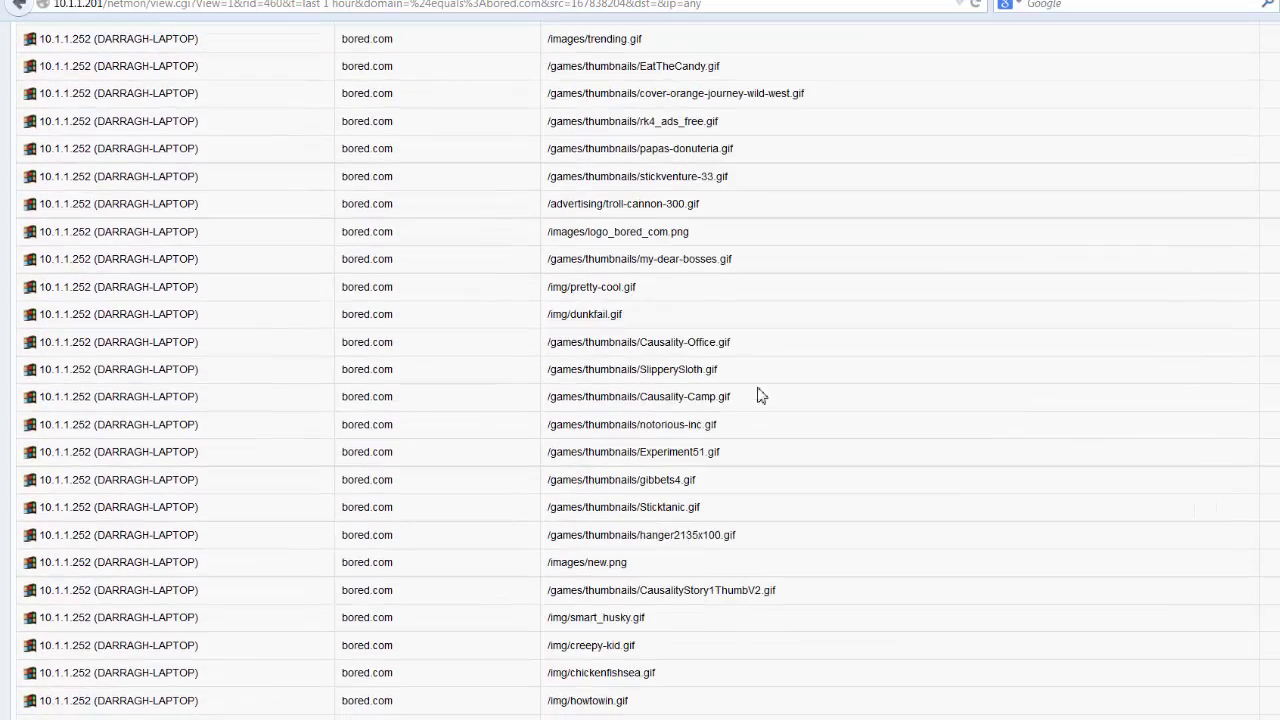
scroll(538, 495, "down", 4)
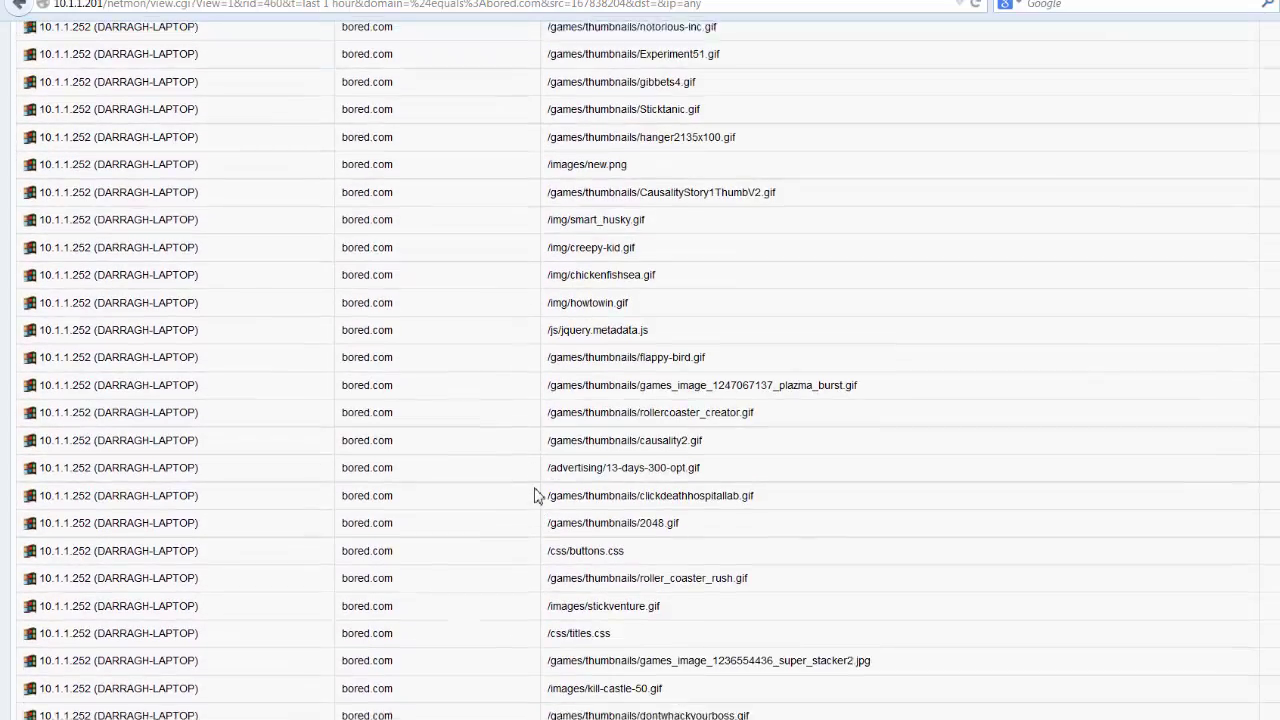
scroll(535, 490, "up", 15)
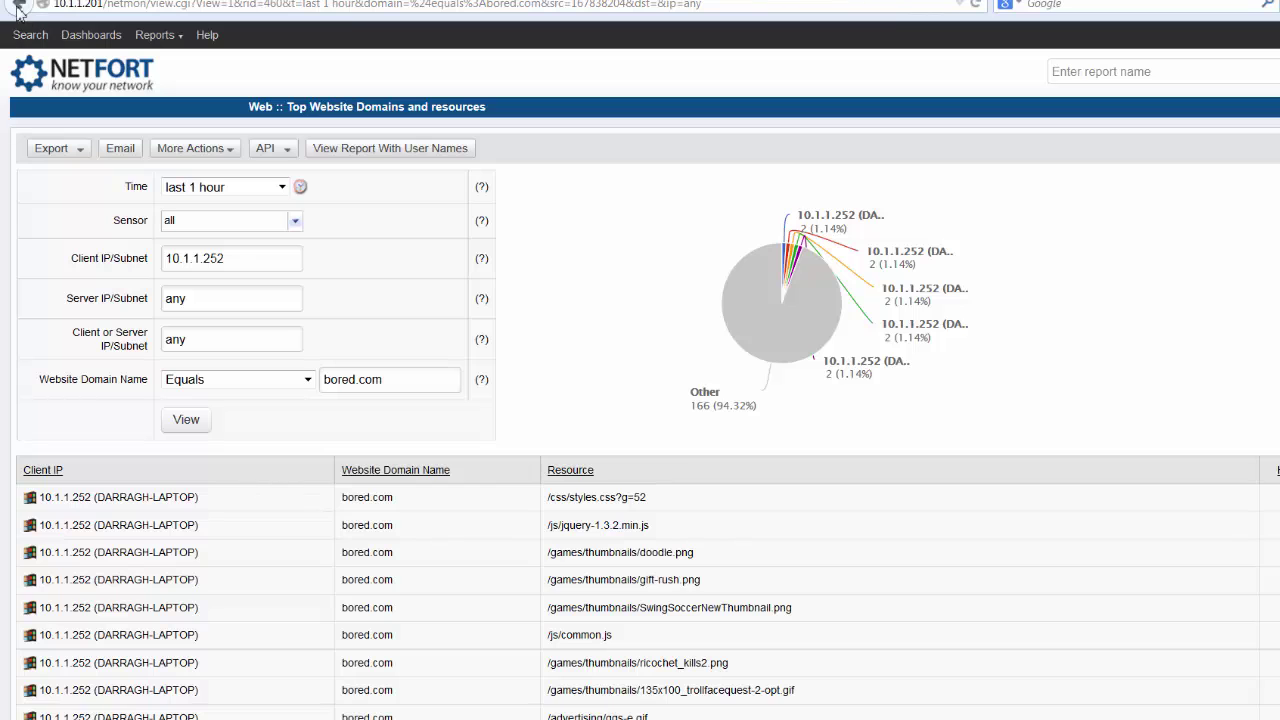
- Return to the Top Applications report and drill down from the Server Message Block (Fileshare) traffic to its file servers and paths
left_click(18, 8)
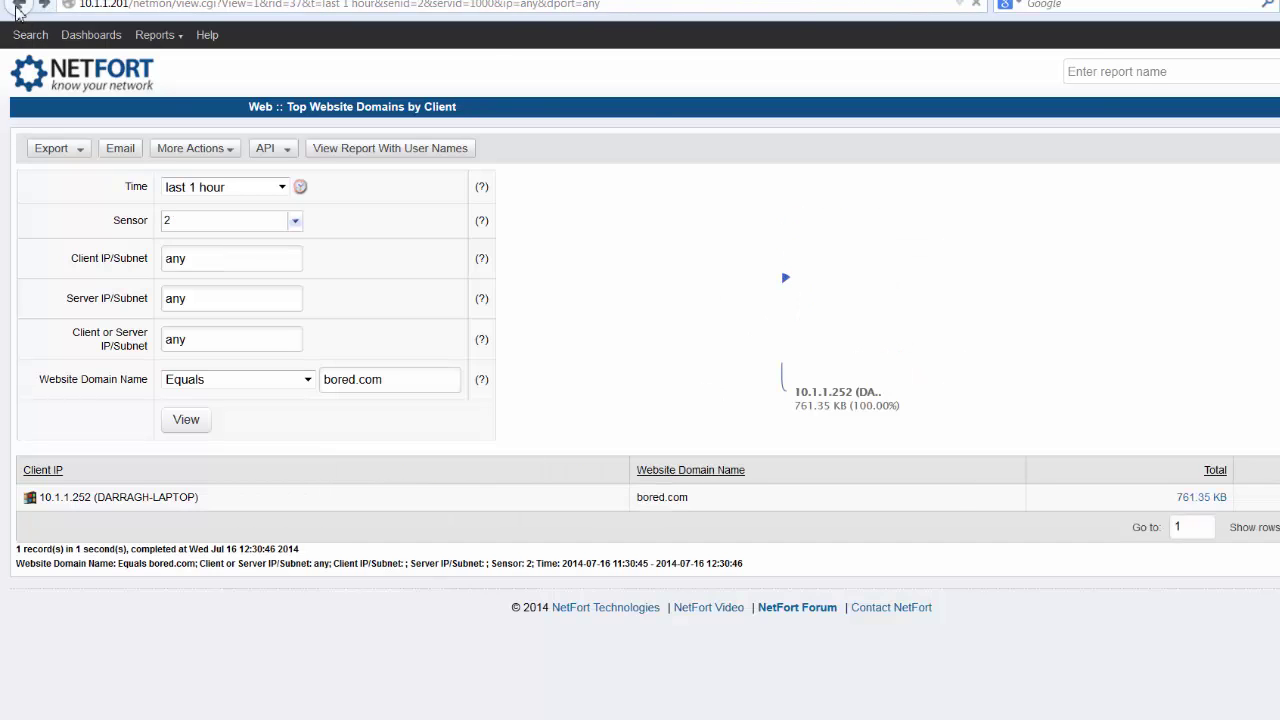
left_click(18, 8)
left_click(18, 8)
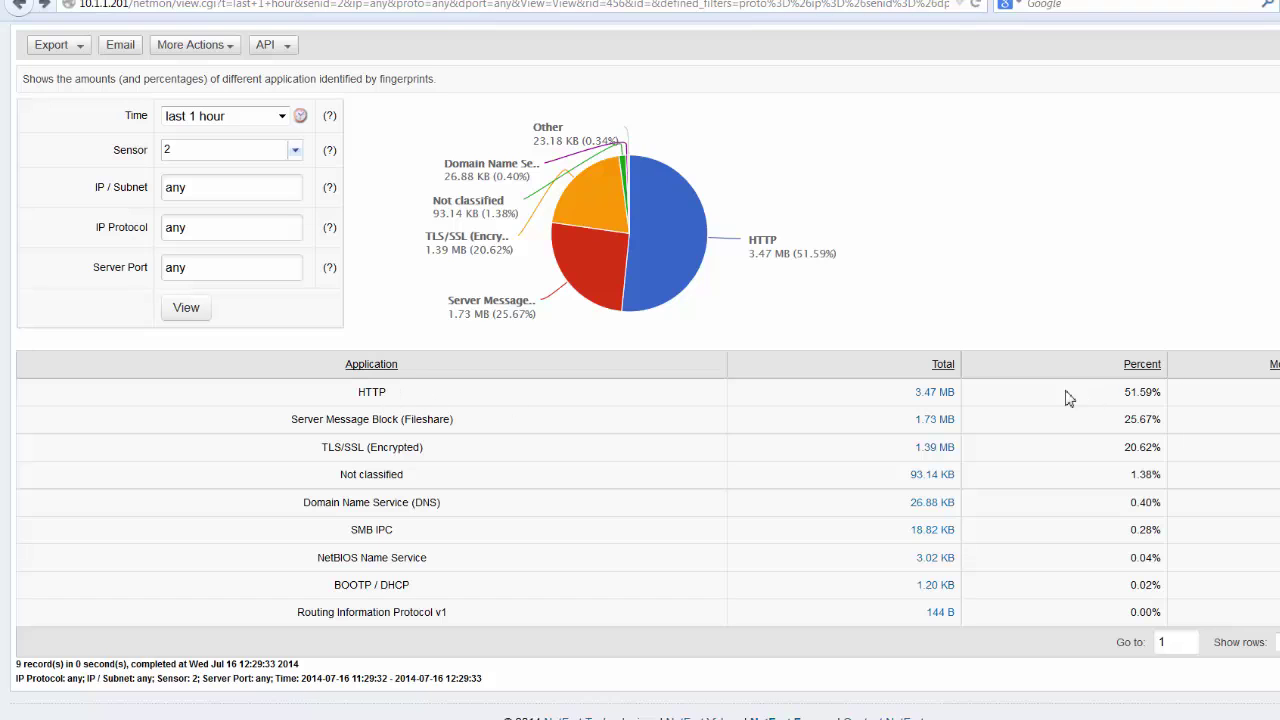
scroll(900, 430, "up", 2)
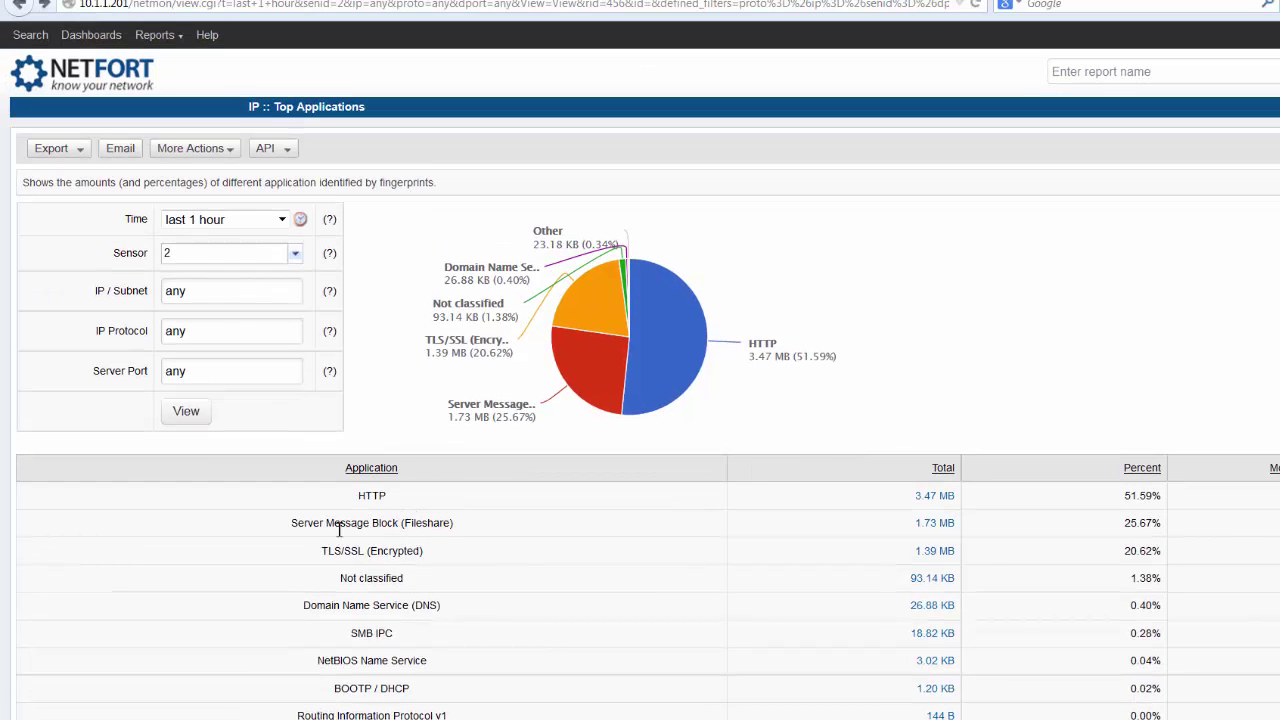
left_click_drag(413, 523, 491, 526)
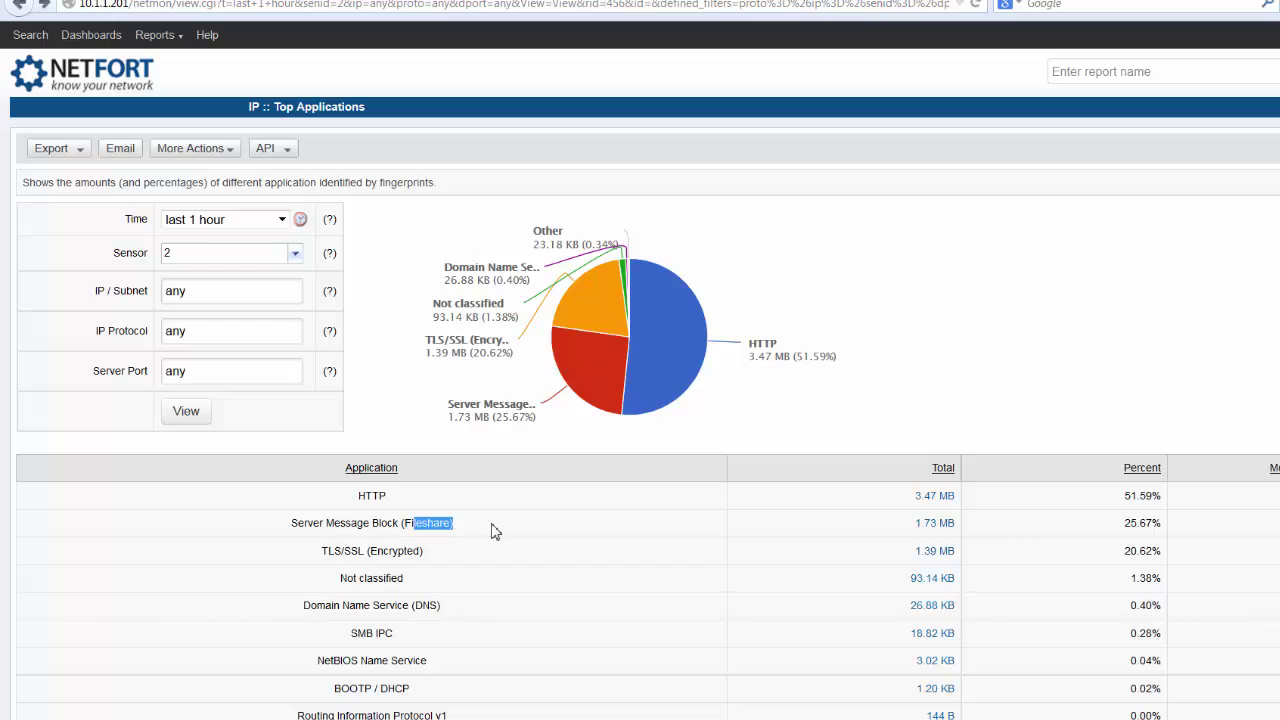
left_click(941, 526)
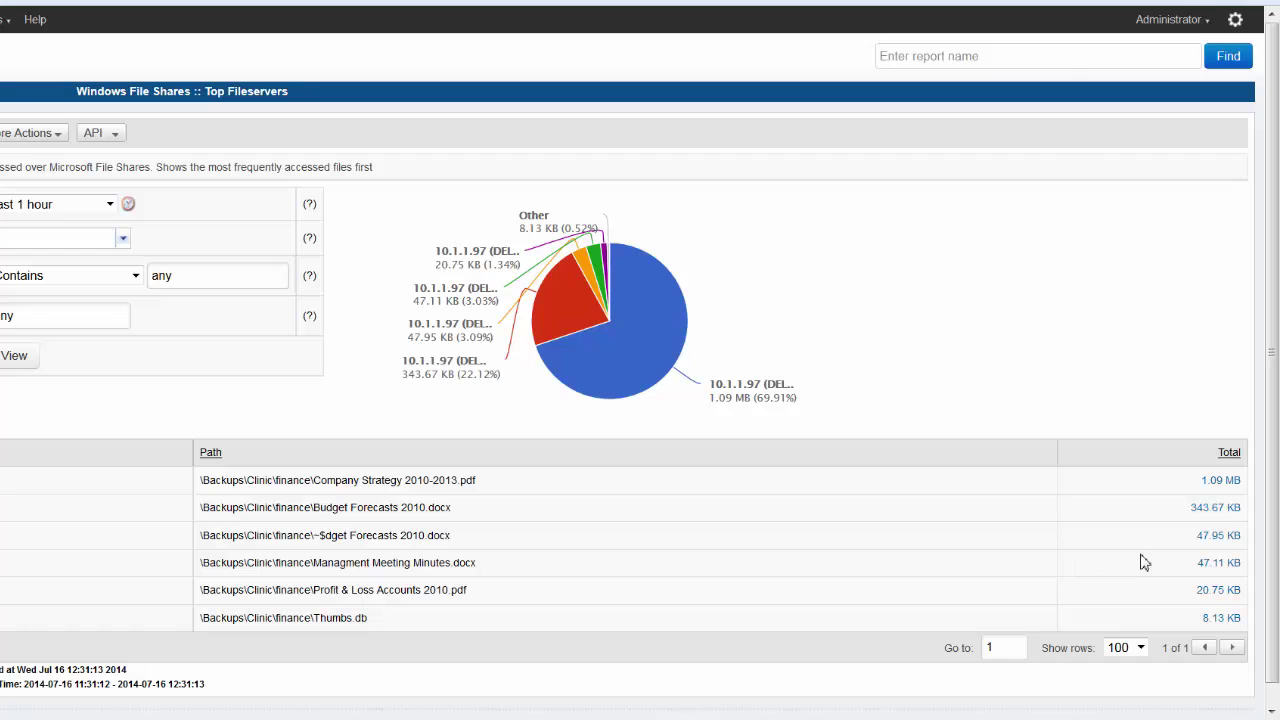
- Drill down from Managment Meeting Minutes.docx to its clients and the individual file actions, and examine the action
left_click(1222, 564)
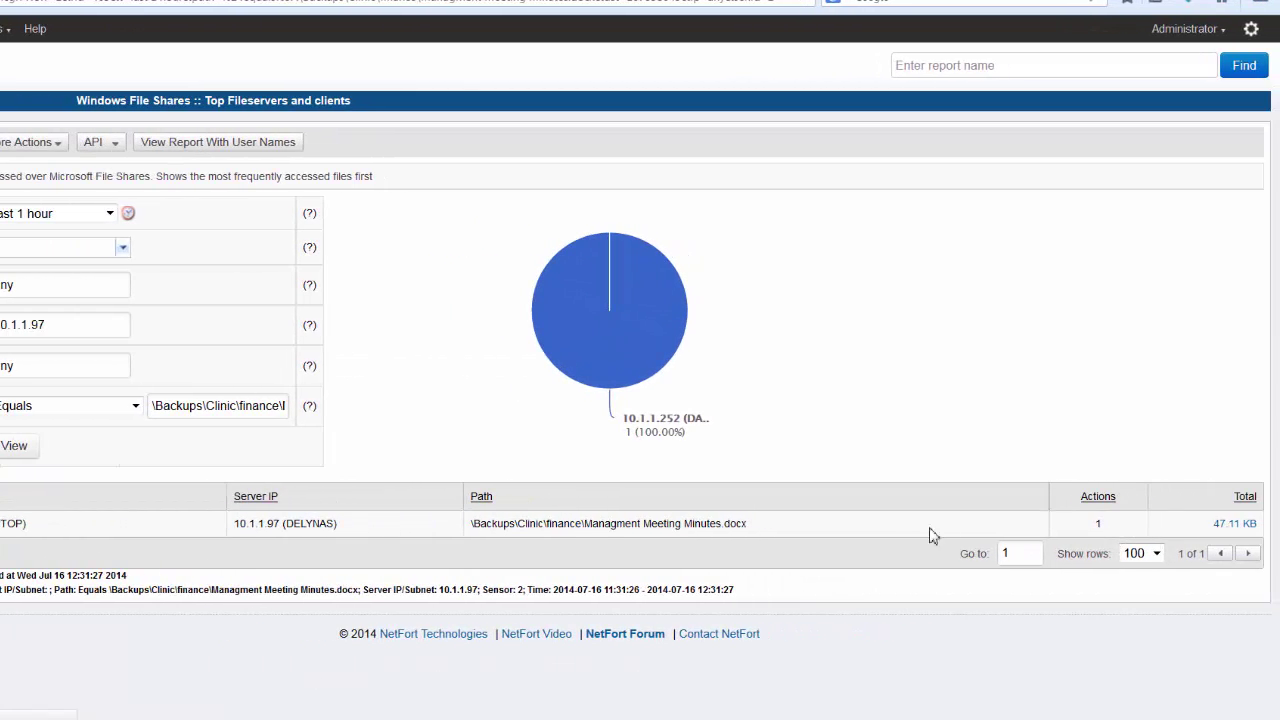
left_click(1101, 524)
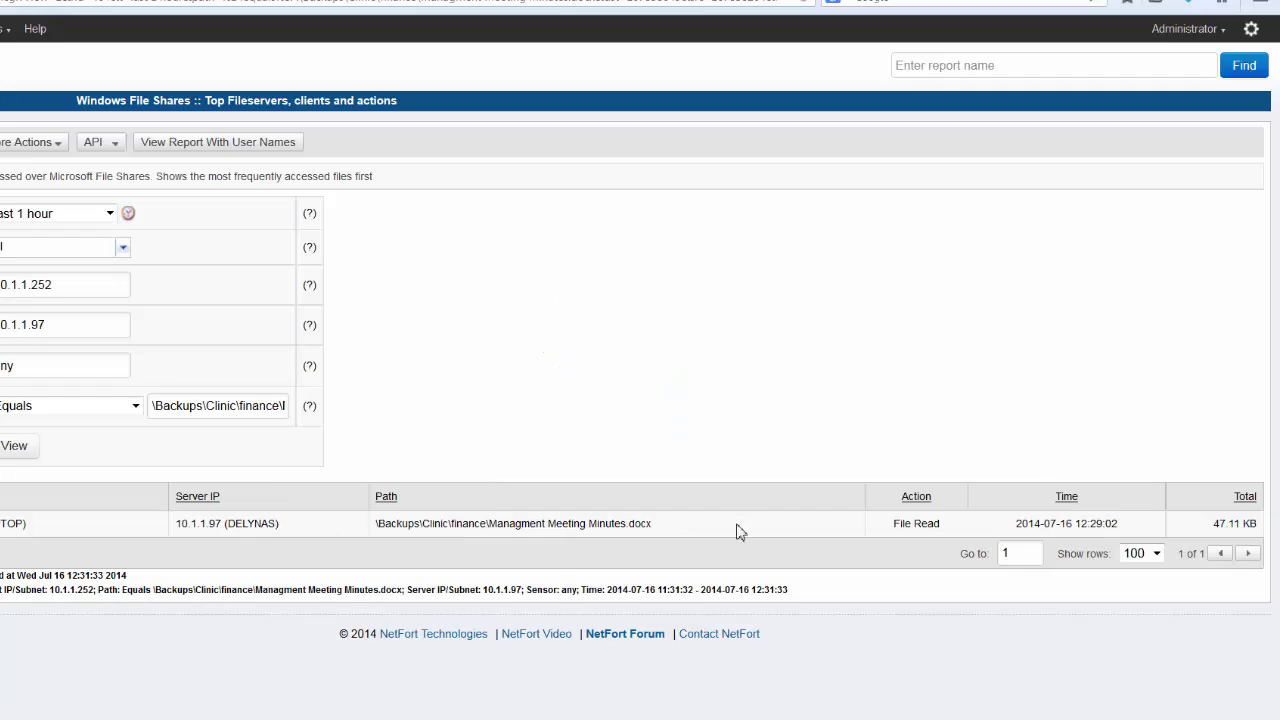
left_click_drag(912, 524, 906, 524)
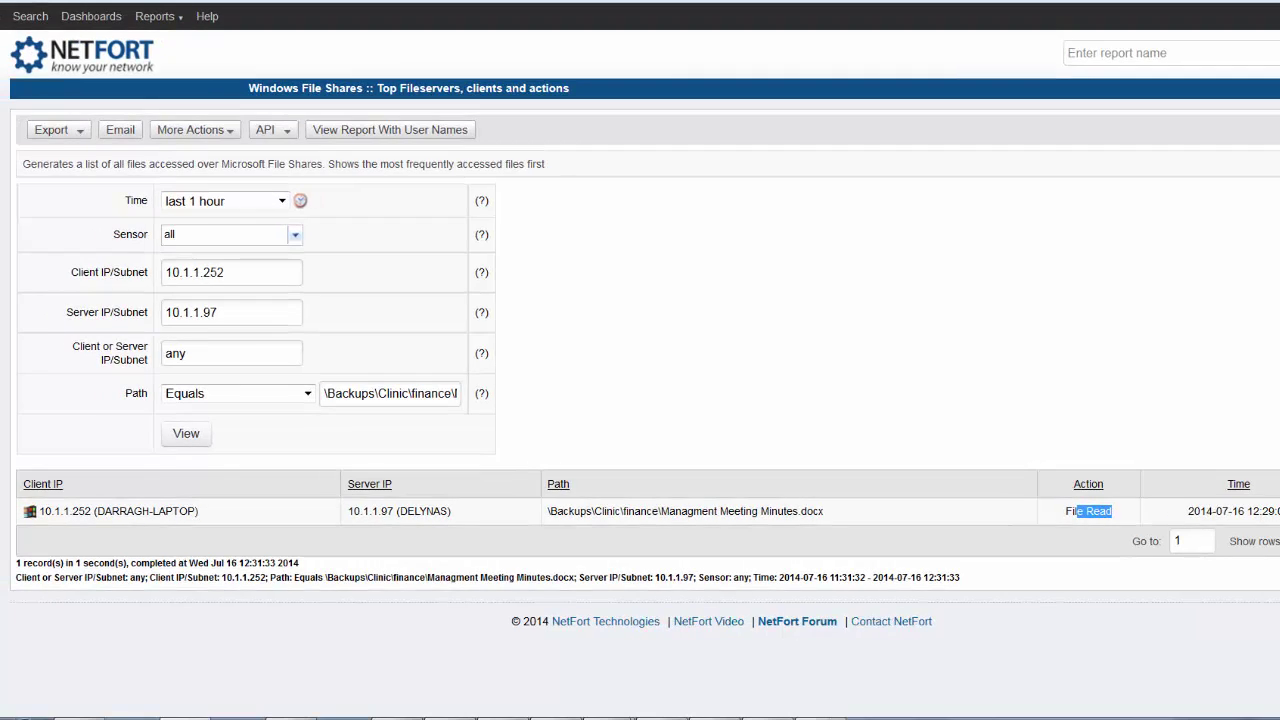
- Return to the Top Applications report and drill down from the TLS/SSL (Encrypted) traffic to the sessions of 10.1.1.252
key("alt+Left")
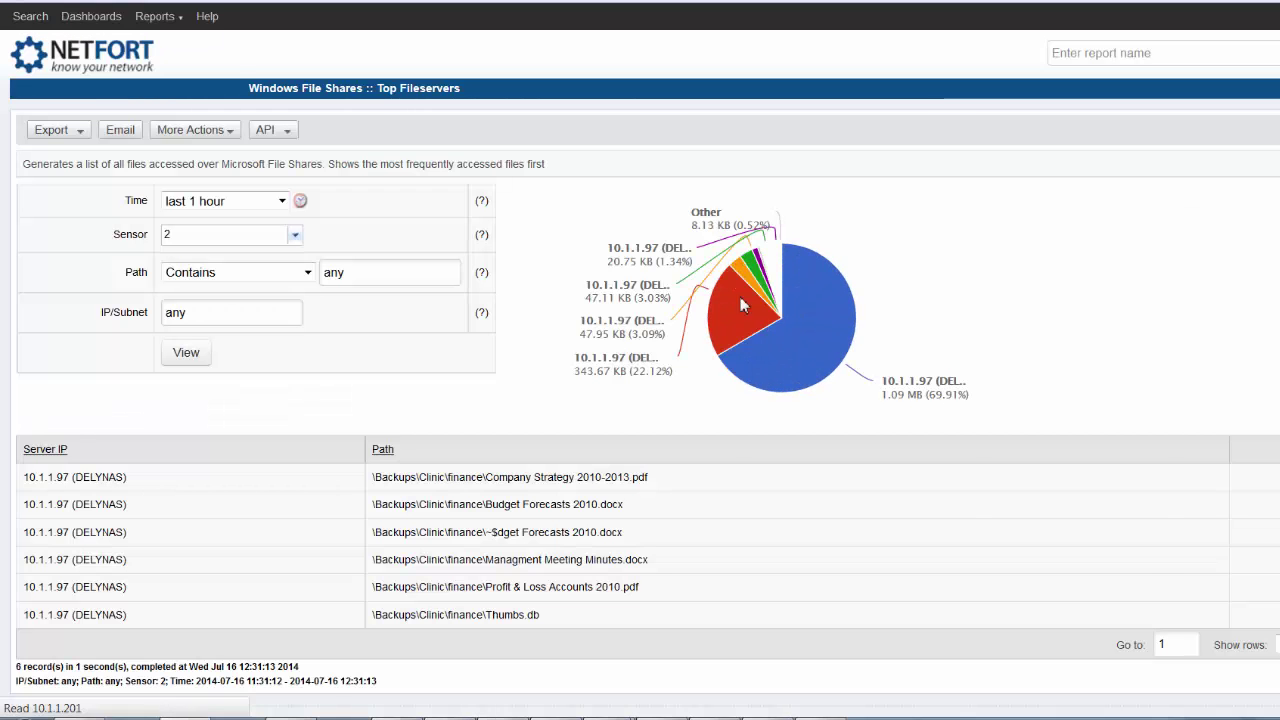
key("alt+Left")
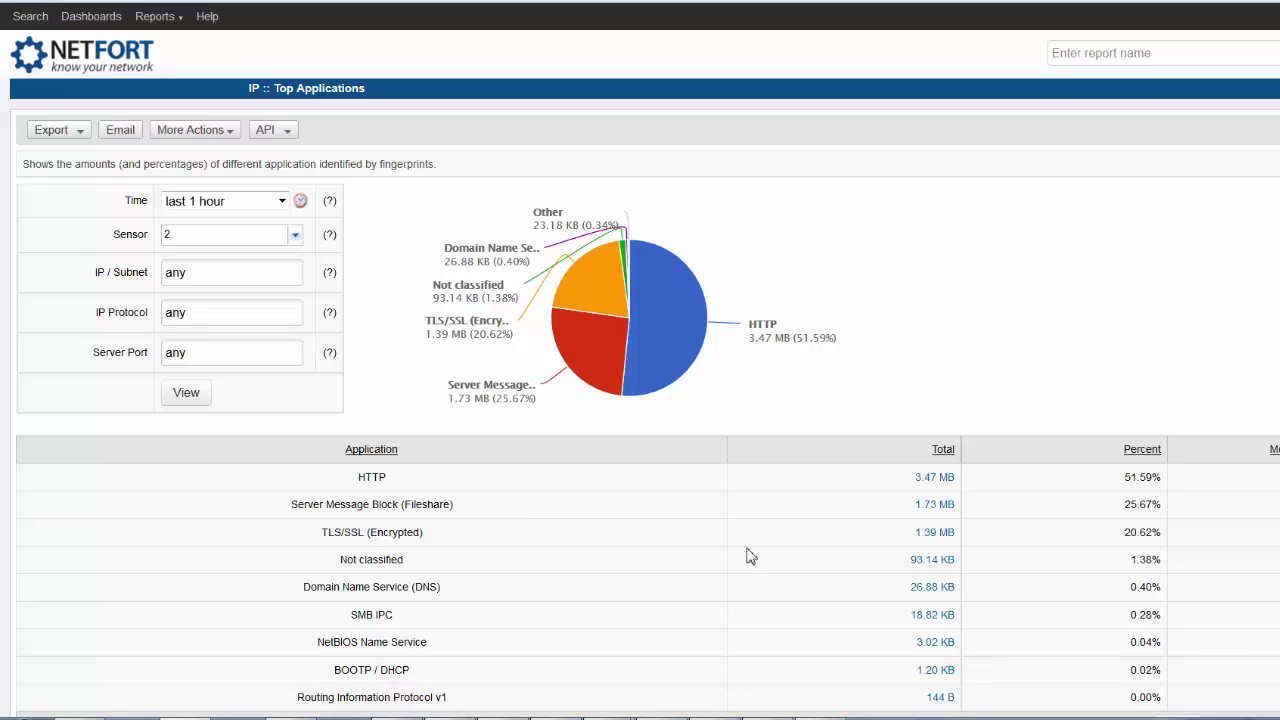
left_click(943, 538)
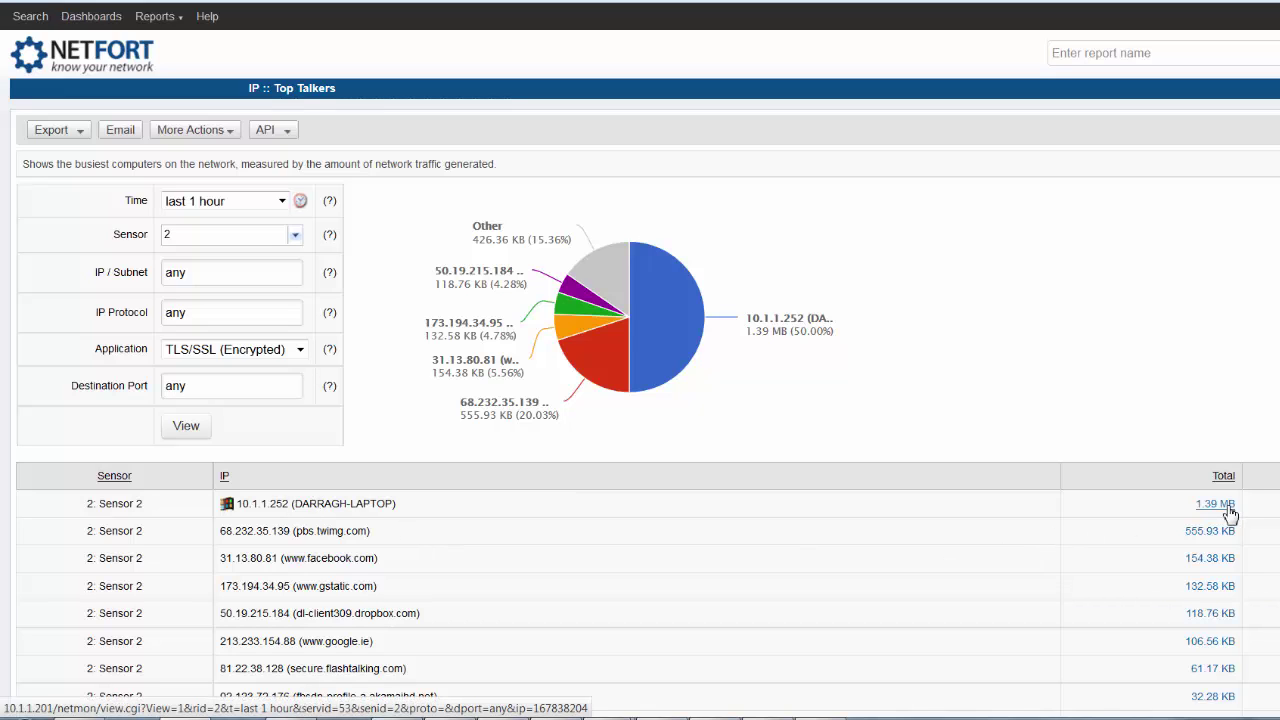
left_click(1229, 508)
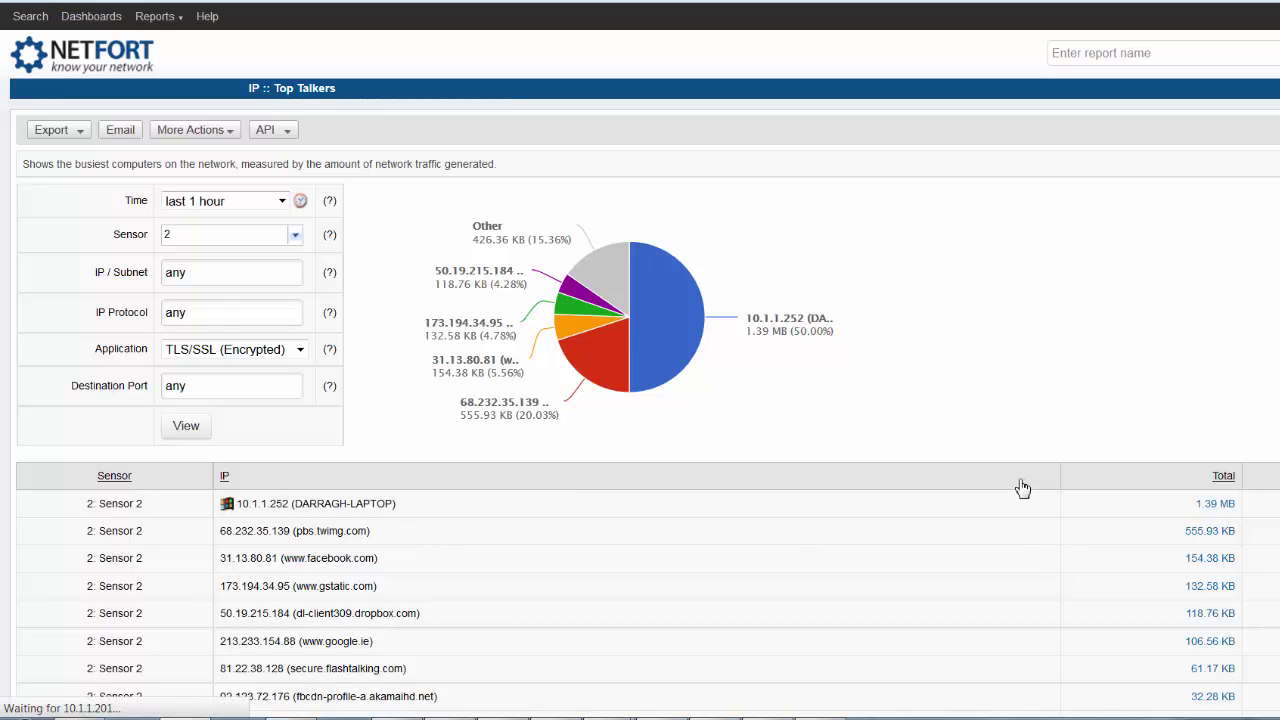
- Examine the destinations of the encrypted sessions, including the Facebook and Dropbox entries
scroll(1022, 488, "down", 2)
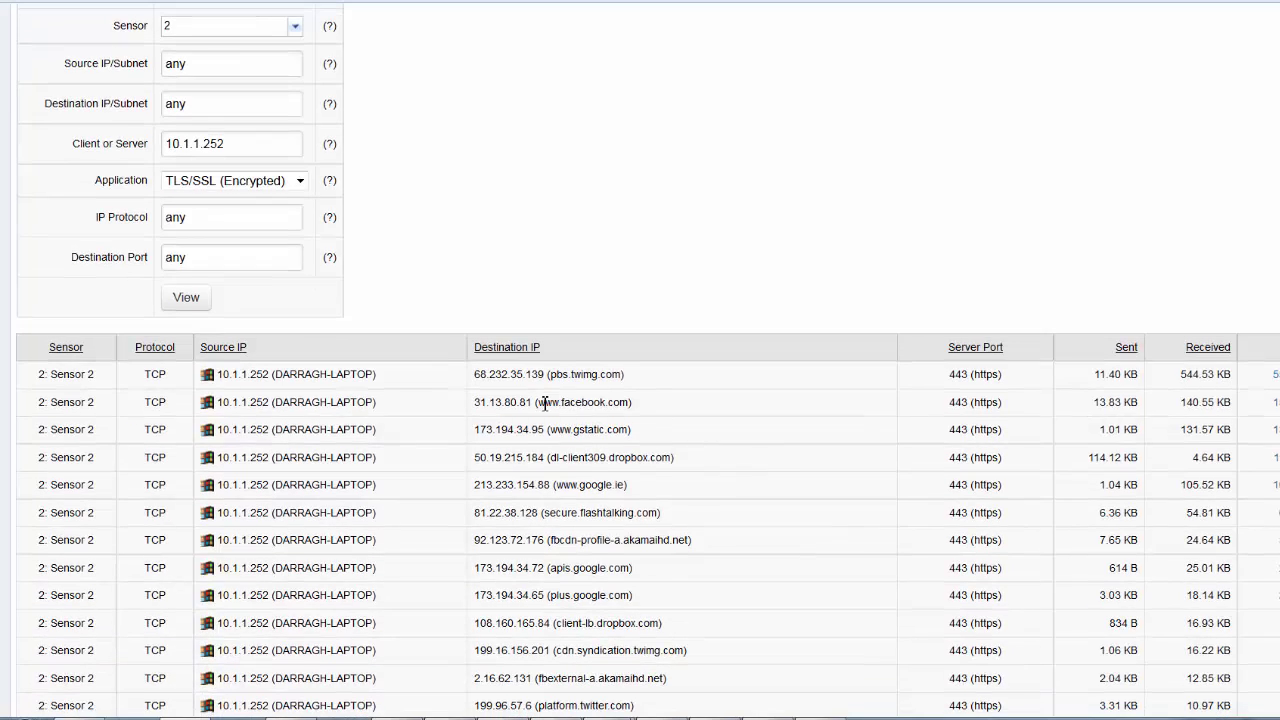
left_click_drag(544, 402, 602, 400)
left_click_drag(562, 459, 688, 478)
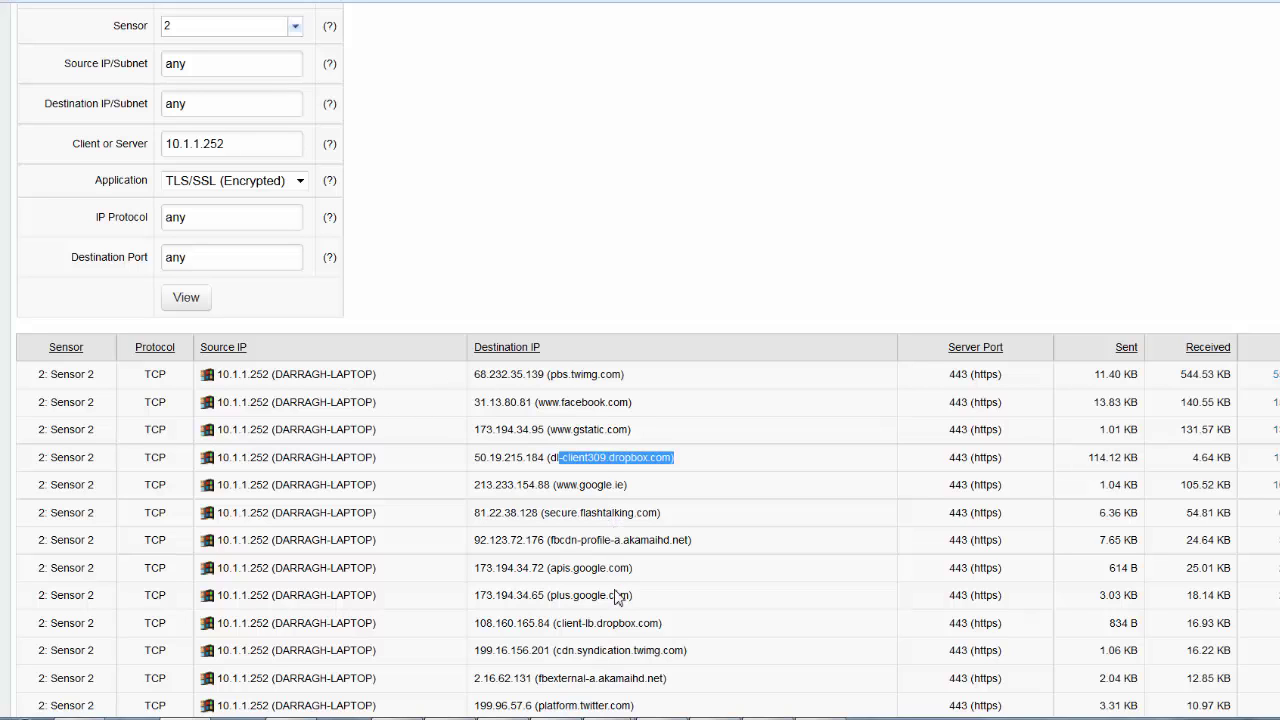
scroll(617, 597, "up", 3)
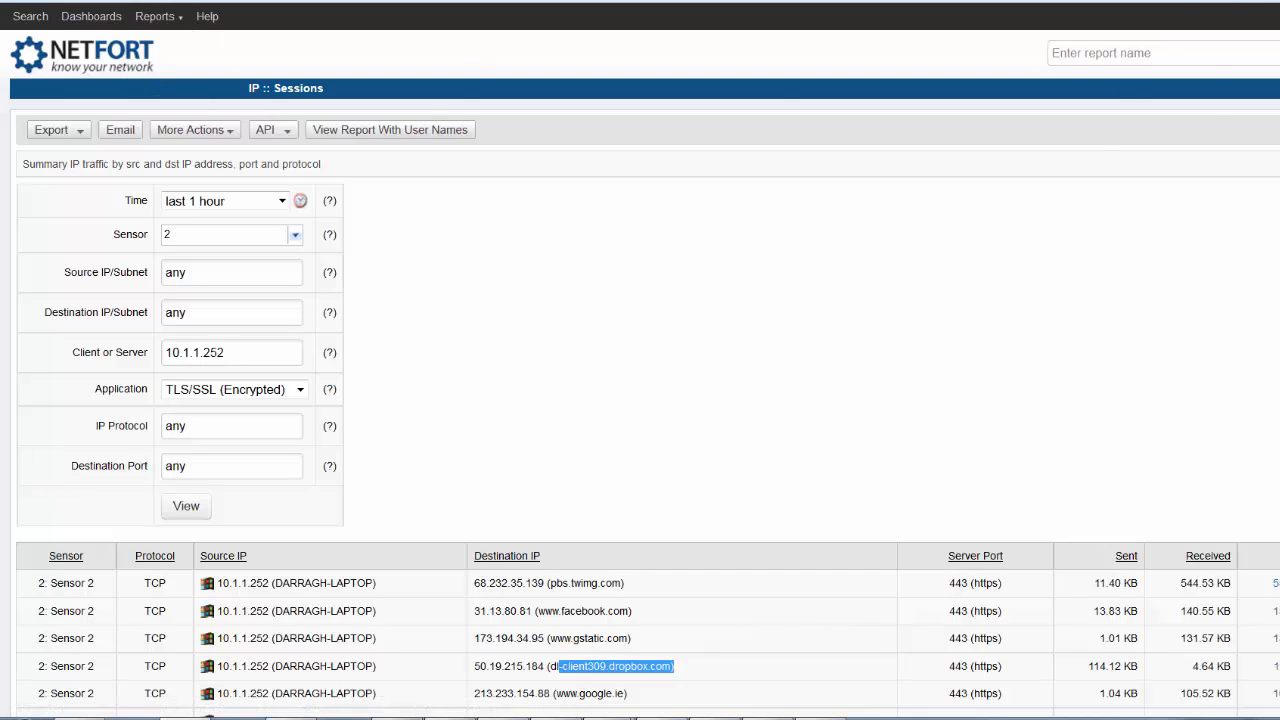
- In Sensor 2's PCAP file upload settings, delete slow-lan2.pcap and all data created by the PCAP File sensor
left_click(1260, 51)
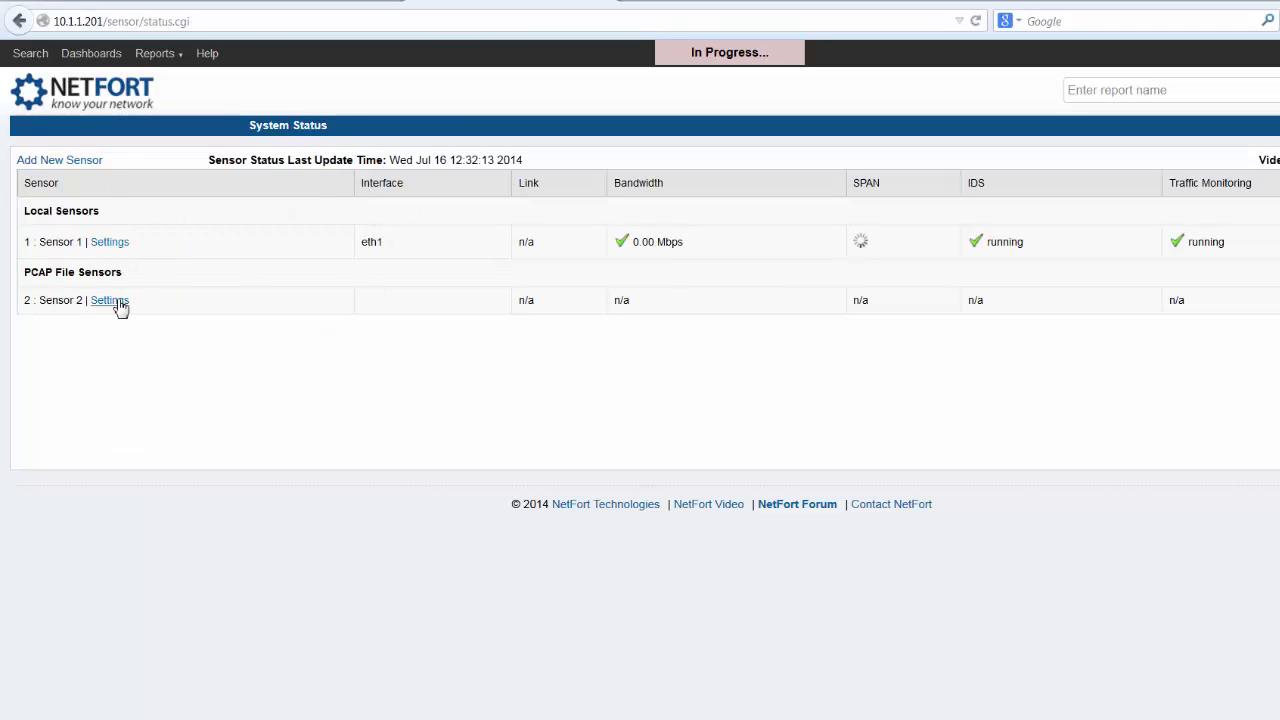
left_click(114, 302)
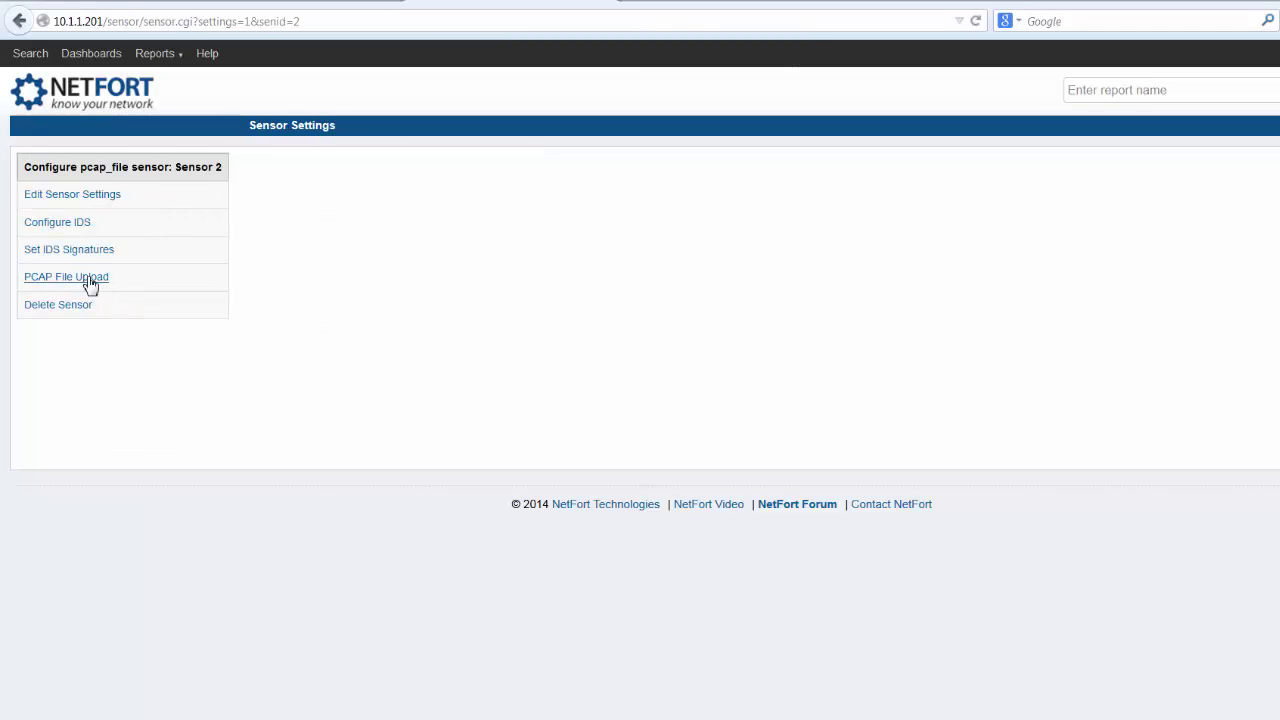
left_click(89, 285)
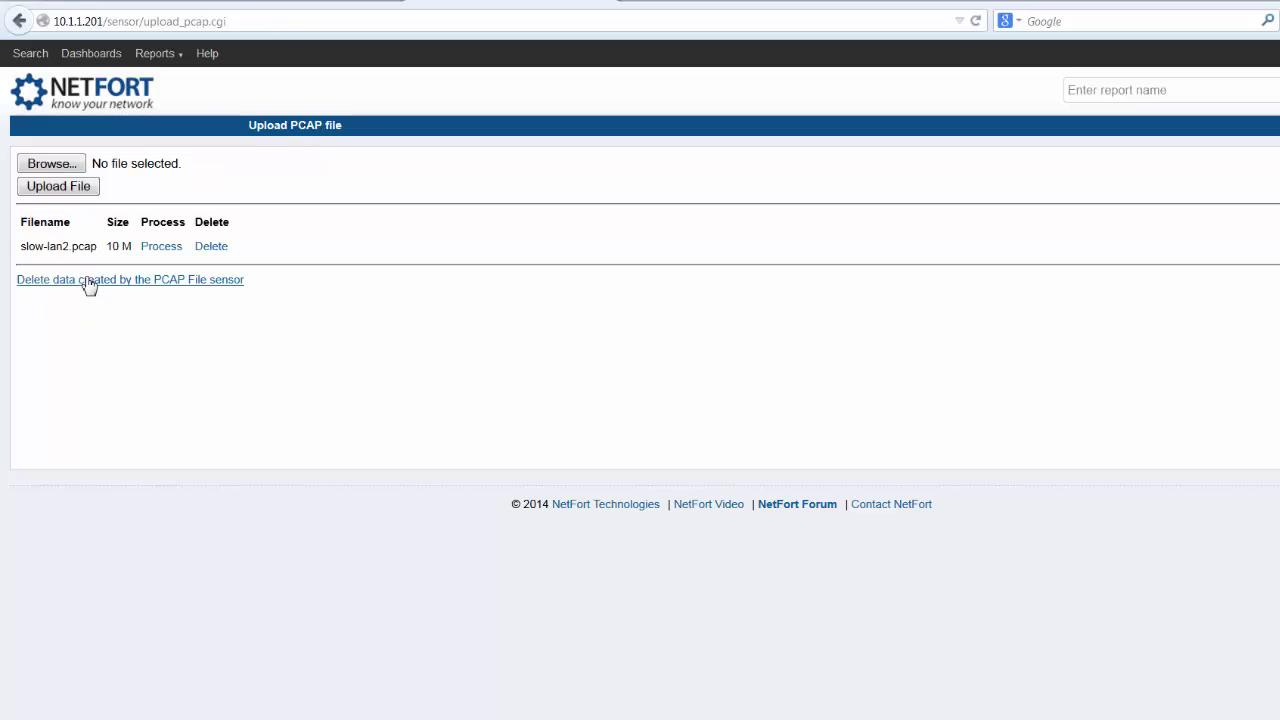
left_click(209, 247)
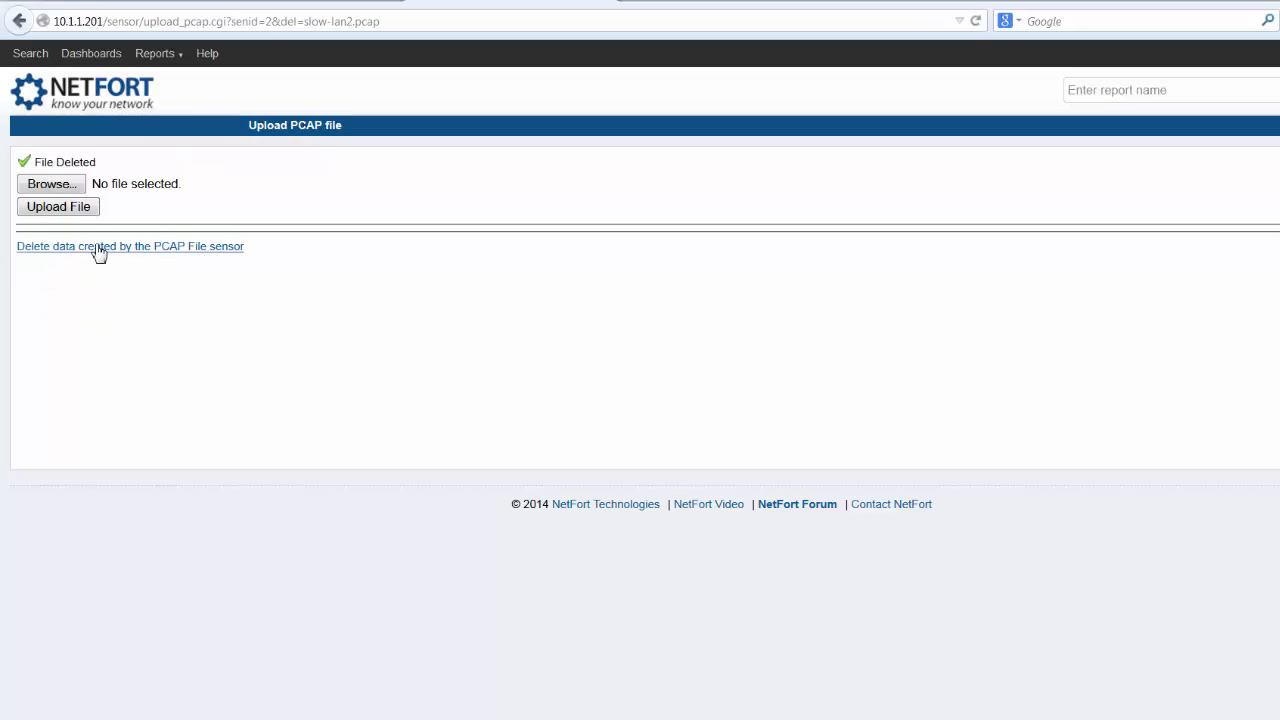
left_click(178, 247)
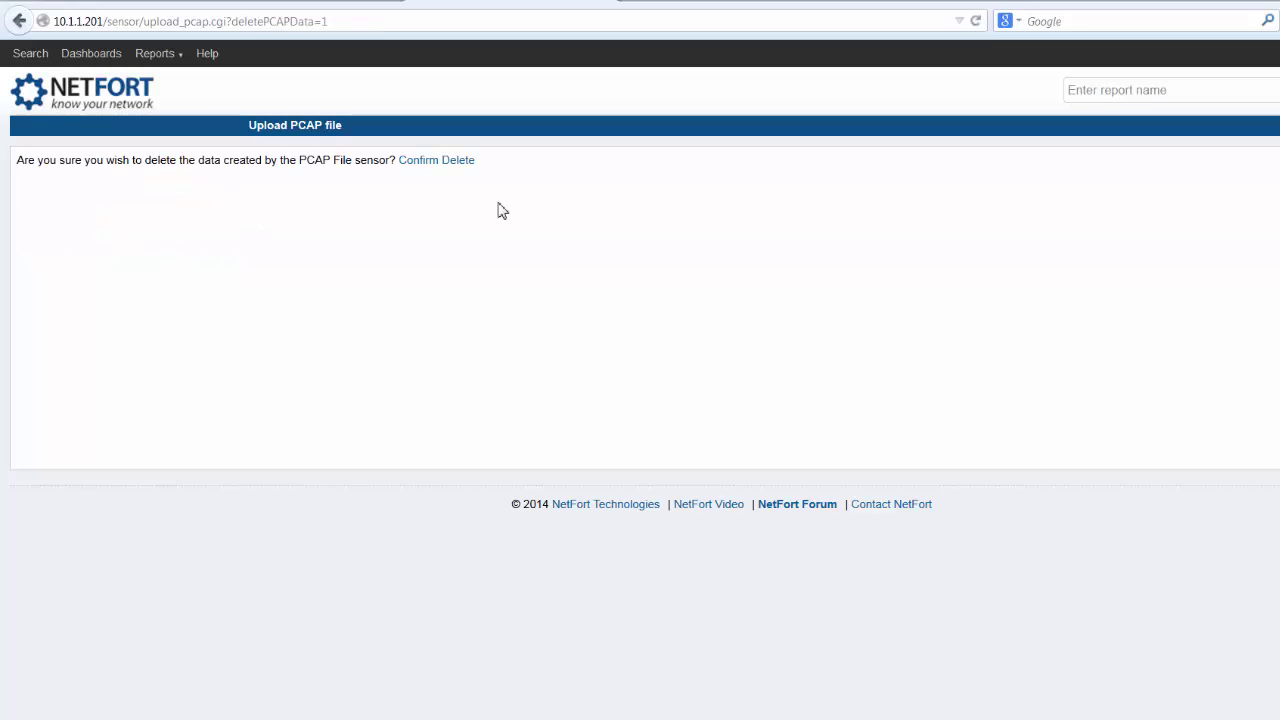
left_click(430, 162)
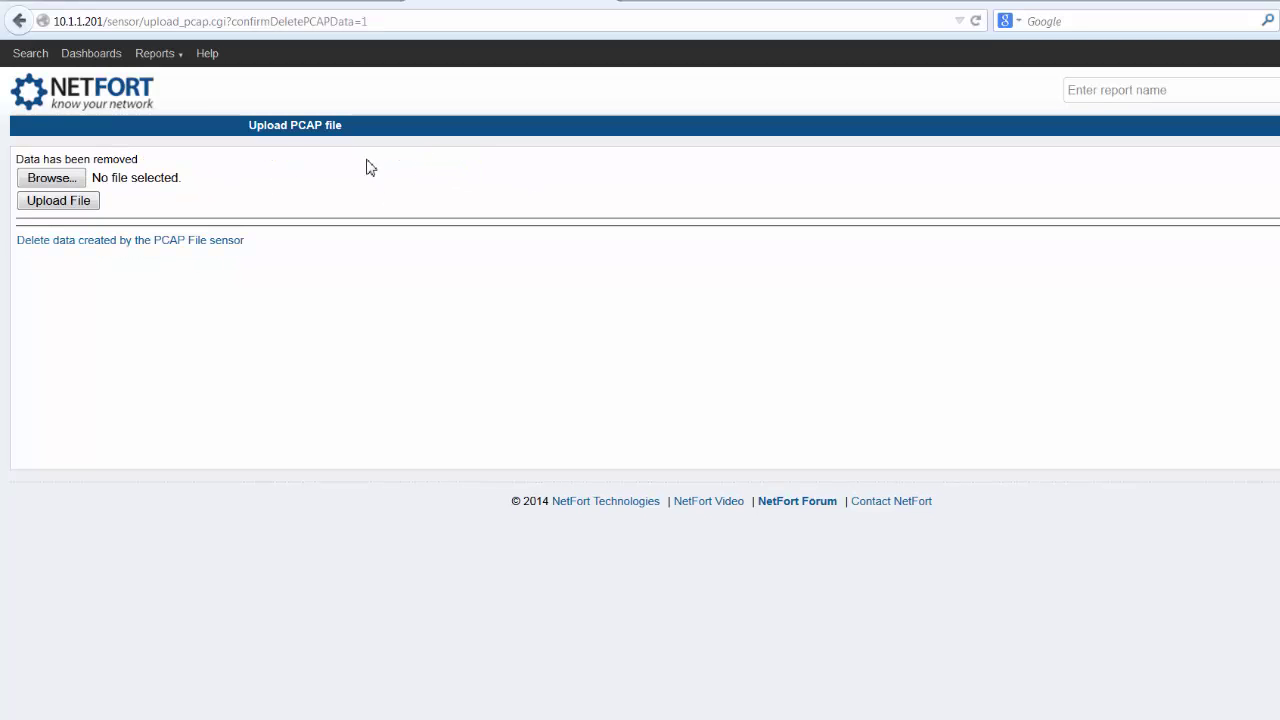